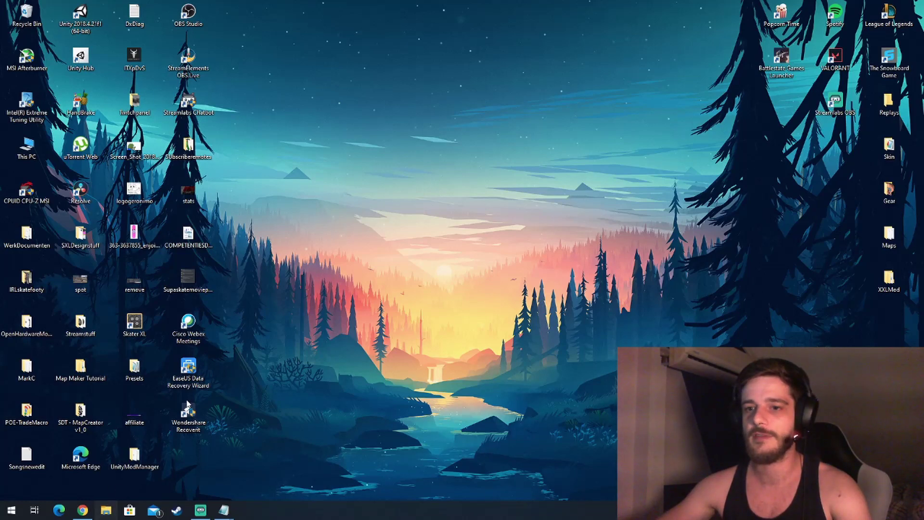
Open the SkaterXL folder inside Documents in File Explorer.
{"action": "key", "text": "super+e"}
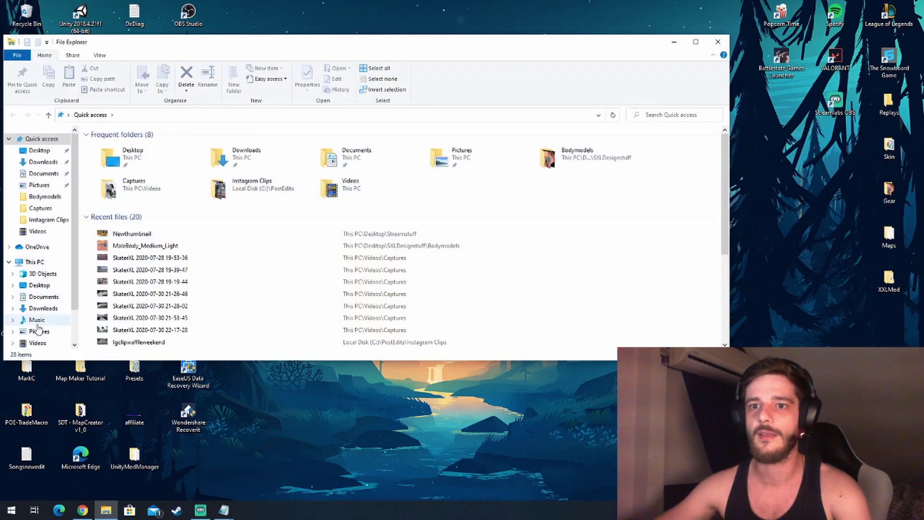
{"action": "scroll", "coordinate": [38, 327], "scroll_direction": "down", "scroll_amount": 2}
{"action": "left_click", "coordinate": [43, 312]}
{"action": "double_click", "coordinate": [196, 181]}
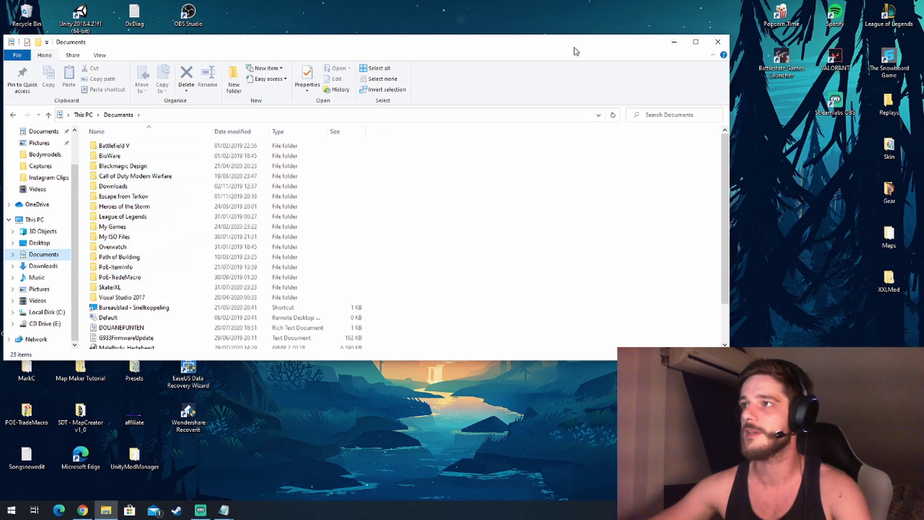
{"action": "left_click_drag", "start_coordinate": [574, 48], "coordinate": [675, 24]}
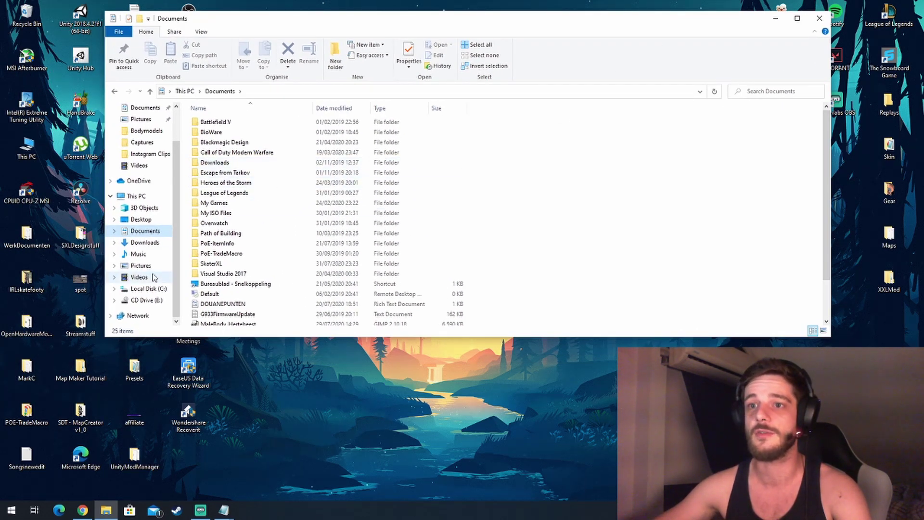
{"action": "left_click_drag", "start_coordinate": [527, 25], "coordinate": [489, 43]}
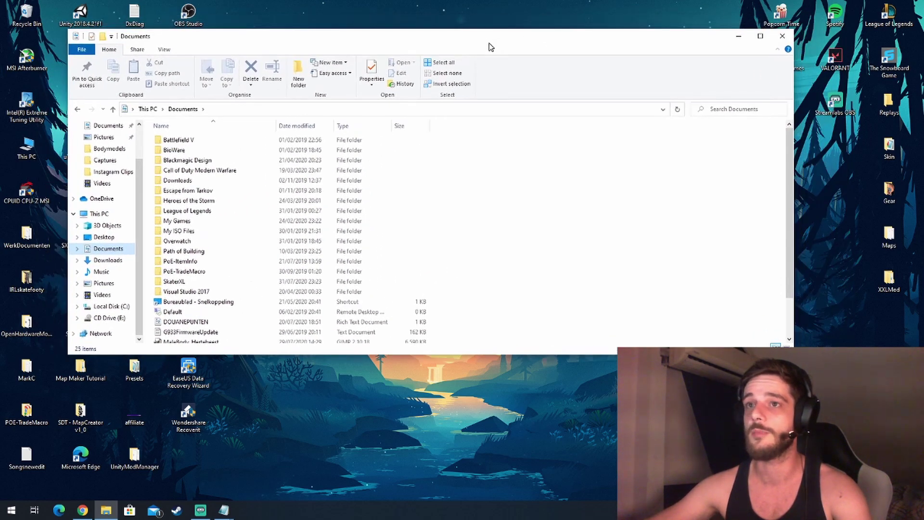
{"action": "double_click", "coordinate": [182, 282]}
Inspect the contents of the Gear, Maps and XXLMod folders in the SkaterXL folder and minimize the window.
{"action": "double_click", "coordinate": [209, 141]}
{"action": "left_click", "coordinate": [27, 104]}
{"action": "double_click", "coordinate": [120, 144]}
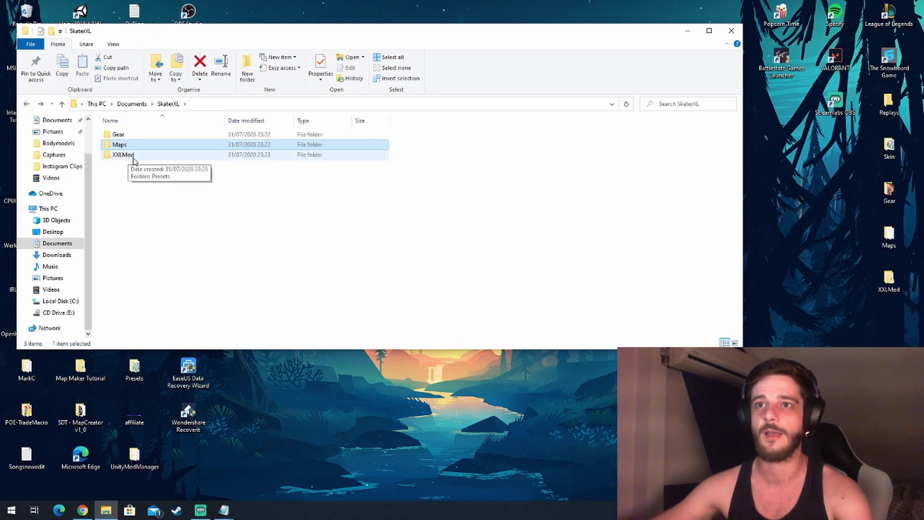
{"action": "double_click", "coordinate": [131, 155]}
{"action": "key", "text": "alt+Left"}
{"action": "left_click", "coordinate": [129, 136]}
{"action": "double_click", "coordinate": [129, 137]}
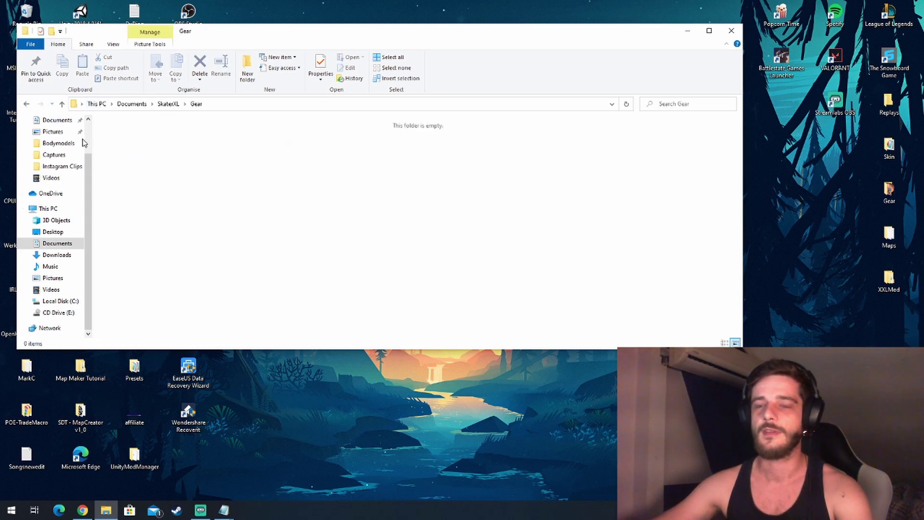
{"action": "double_click", "coordinate": [120, 145]}
{"action": "left_click", "coordinate": [27, 104]}
{"action": "left_click", "coordinate": [688, 30]}
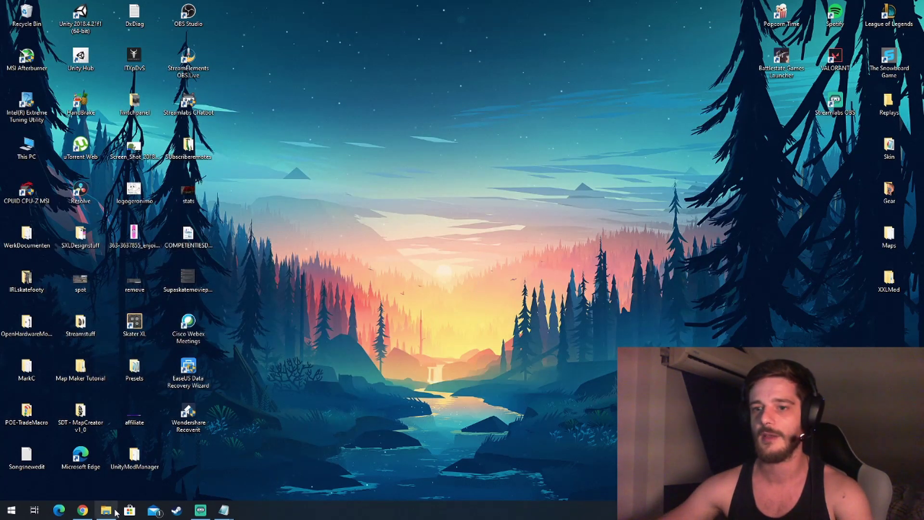
Launch Skater XL from Steam and start the game from its title screen.
{"action": "left_click", "coordinate": [177, 509]}
{"action": "left_click", "coordinate": [110, 42]}
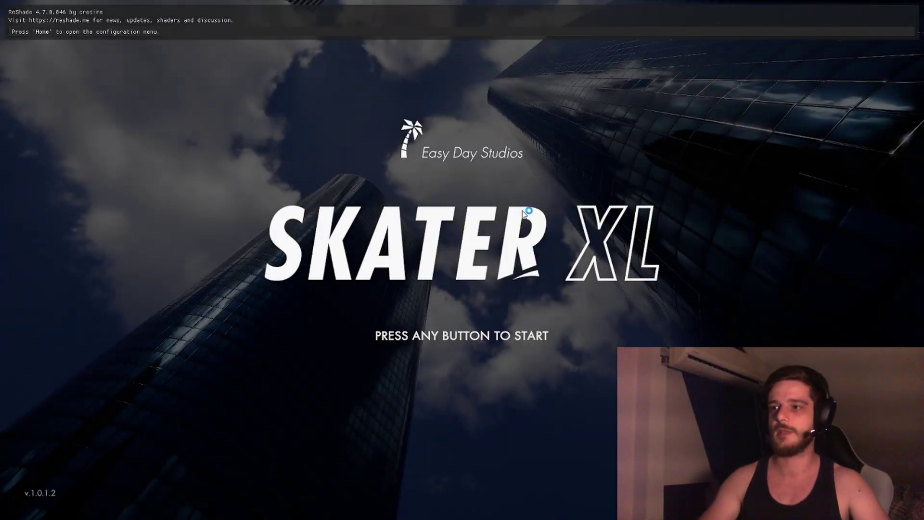
{"action": "left_click", "coordinate": [523, 210]}
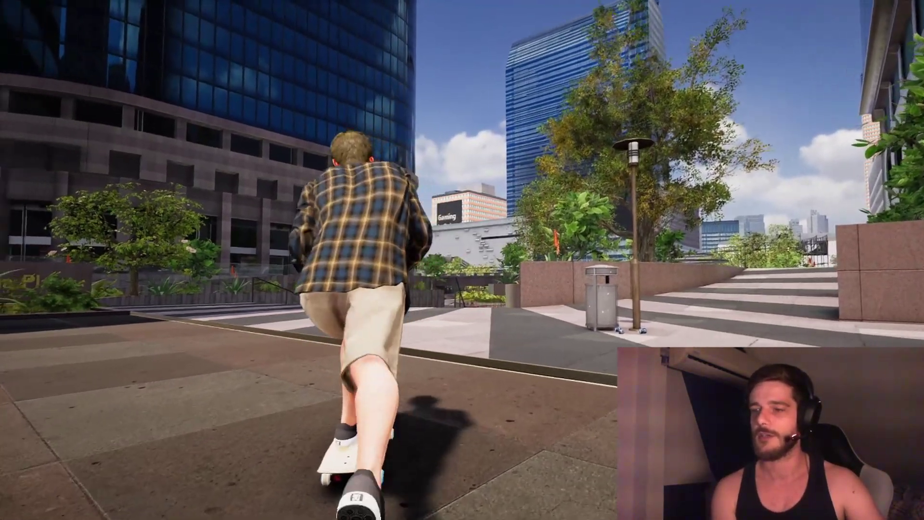
Pause the game and open the Male Standard character for customization.
{"action": "key", "text": "Escape"}
{"action": "key", "text": "Down"}
{"action": "key", "text": "Down"}
{"action": "key", "text": "Down"}
{"action": "key", "text": "Return"}
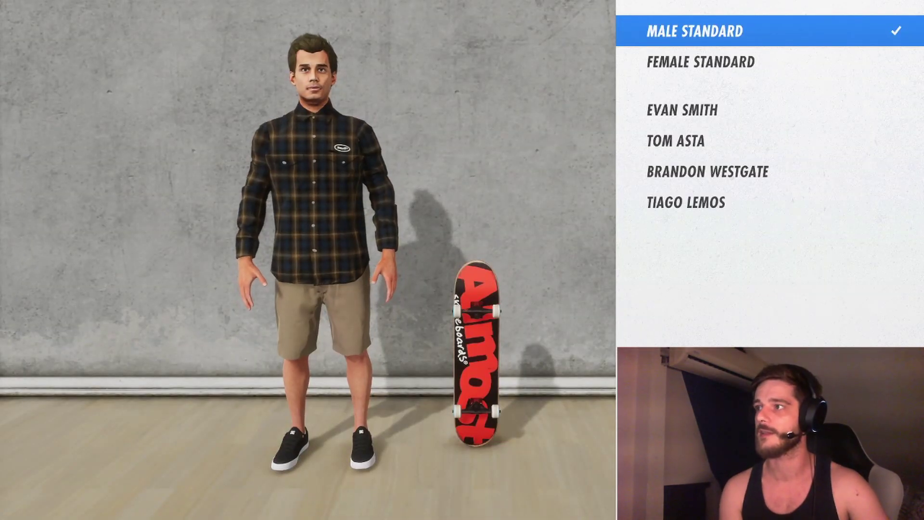
{"action": "key", "text": "Return"}
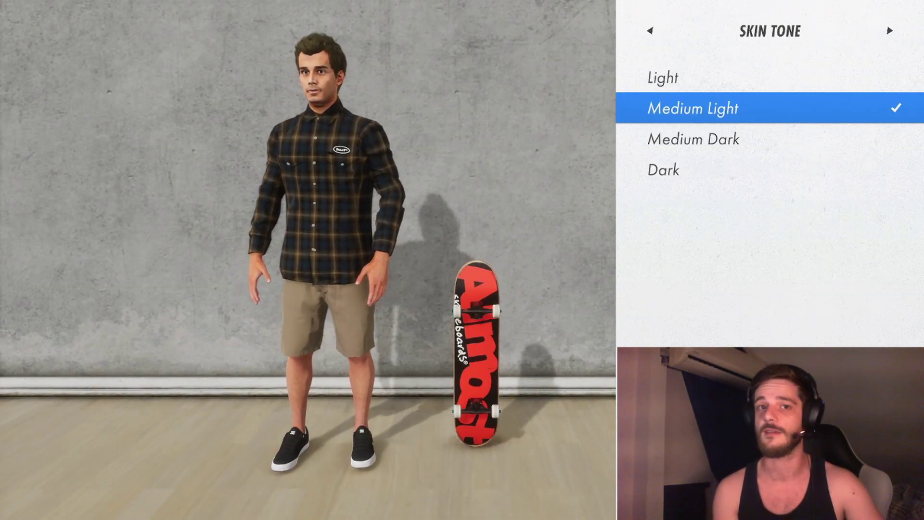
Preview the available skin tones and curly short hair options on the character.
{"action": "key", "text": "Up"}
{"action": "key", "text": "Up"}
{"action": "key", "text": "Down"}
{"action": "key", "text": "Down"}
{"action": "key", "text": "Up"}
{"action": "key", "text": "Up"}
{"action": "key", "text": "Right"}
{"action": "key", "text": "Up"}
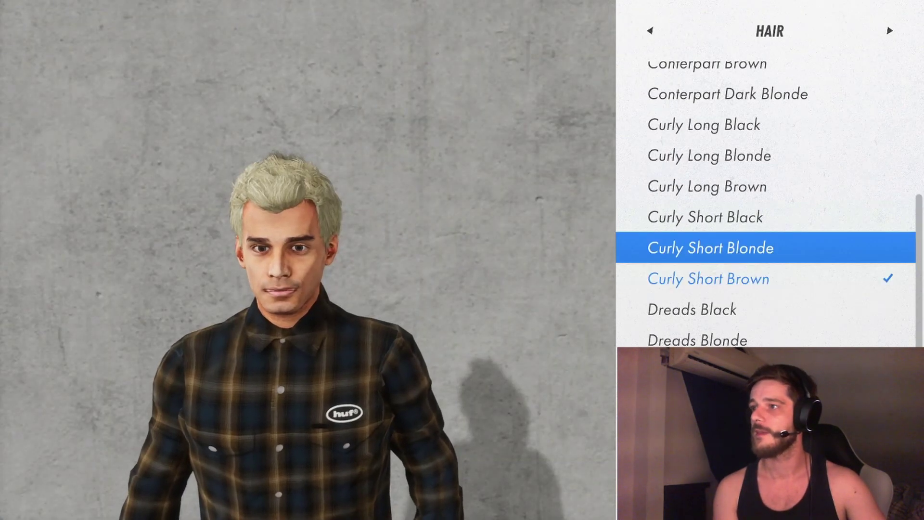
{"action": "key", "text": "Up"}
Browse the Headwear list from the 5 panel caps through to the beanies.
{"action": "key", "text": "Right"}
{"action": "key", "text": "Right"}
{"action": "key", "text": "Left"}
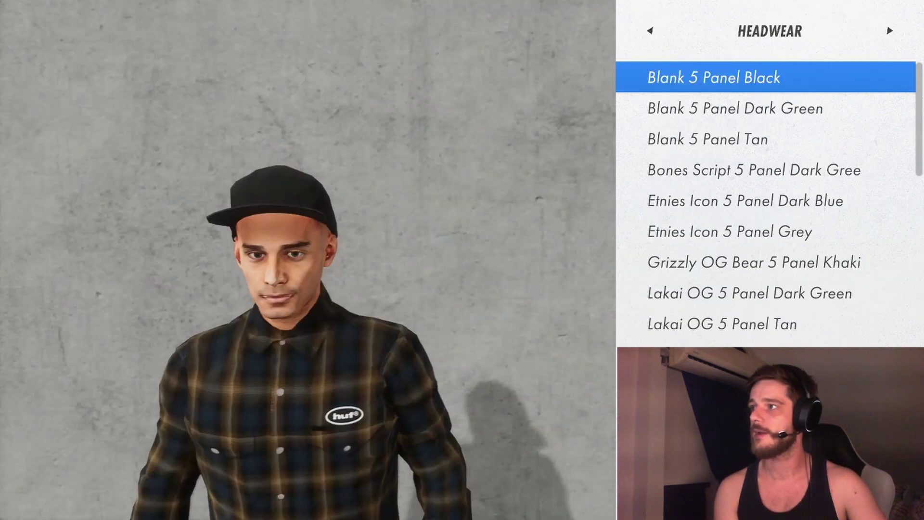
{"action": "key", "text": "Down"}
{"action": "key", "text": "Down"}
{"action": "key", "text": "Down"}
{"action": "key", "text": "Down"}
{"action": "key", "text": "Down"}
{"action": "key", "text": "Down"}
{"action": "key", "text": "Down"}
{"action": "key", "text": "Down"}
{"action": "key", "text": "Down"}
{"action": "key", "text": "Down"}
{"action": "key", "text": "Down"}
{"action": "key", "text": "Down"}
{"action": "key", "text": "Down"}
{"action": "key", "text": "Down"}
{"action": "key", "text": "Down"}
{"action": "key", "text": "Down"}
{"action": "key", "text": "Down"}
{"action": "key", "text": "Down"}
{"action": "key", "text": "Down"}
{"action": "key", "text": "Down"}
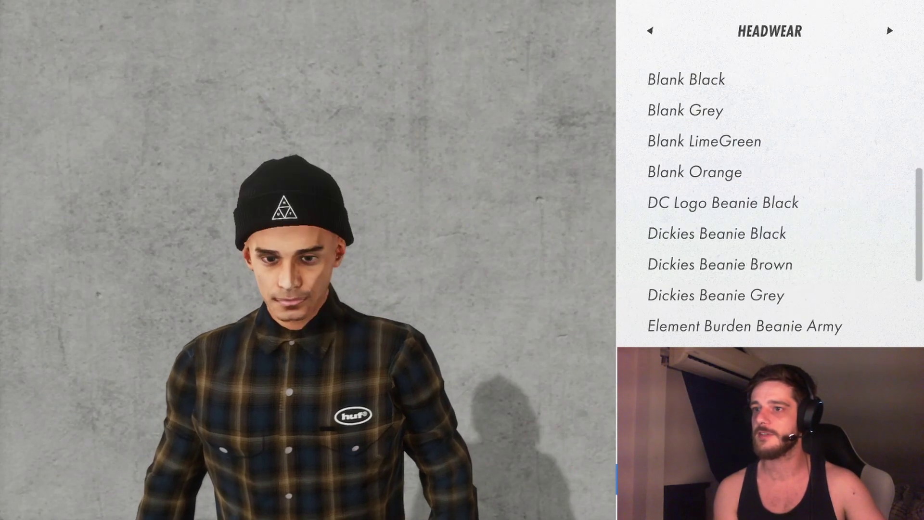
{"action": "key", "text": "Down"}
{"action": "key", "text": "Down"}
{"action": "key", "text": "Down"}
{"action": "key", "text": "Down"}
{"action": "key", "text": "Down"}
{"action": "key", "text": "Down"}
{"action": "key", "text": "Down"}
{"action": "key", "text": "Down"}
{"action": "key", "text": "Down"}
{"action": "key", "text": "Down"}
{"action": "key", "text": "Down"}
{"action": "key", "text": "Down"}
Check the Top category and the clothing categories after it, and leave the character editor.
{"action": "key", "text": "Right"}
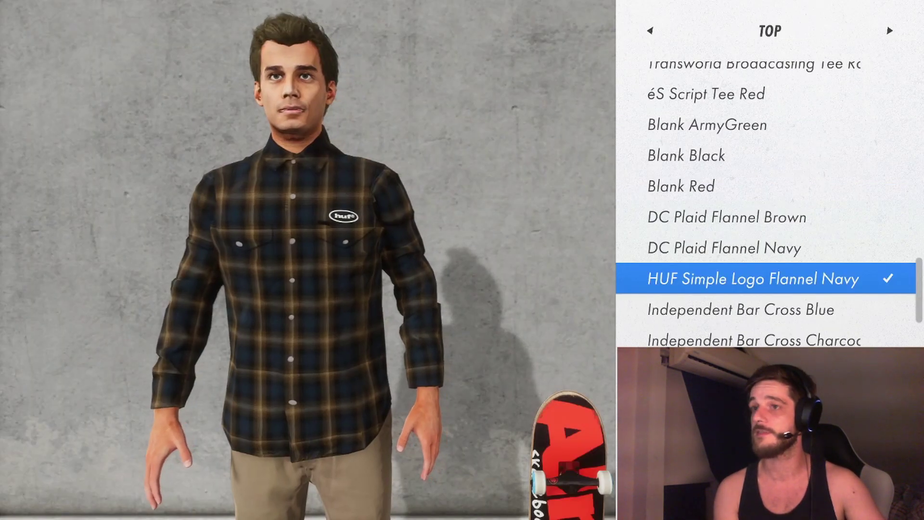
{"action": "key", "text": "Right"}
{"action": "key", "text": "Right"}
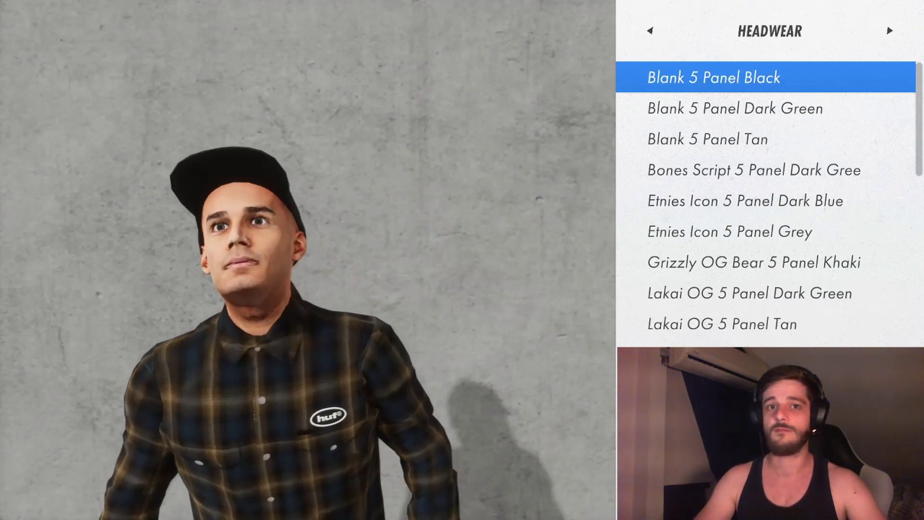
{"action": "key", "text": "Escape"}
{"action": "key", "text": "Escape"}
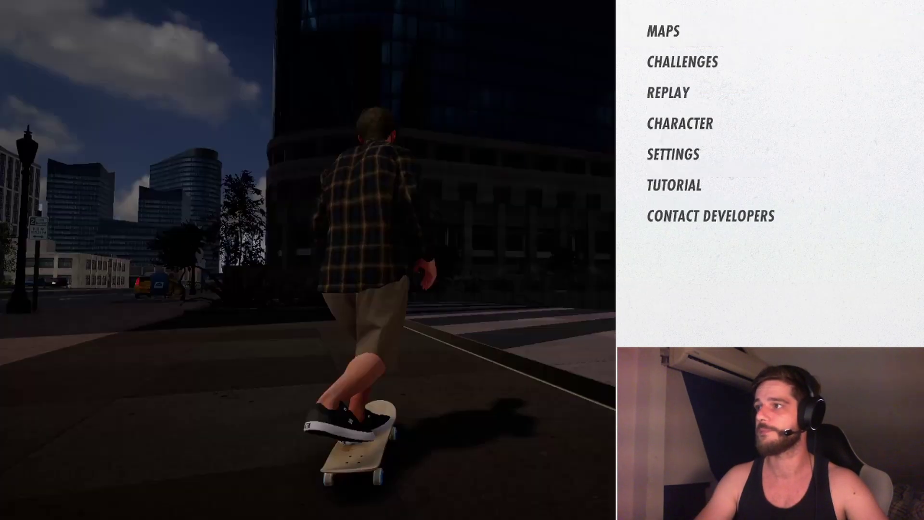
Open the map selection and examine the list of official maps.
{"action": "key", "text": "Up"}
{"action": "key", "text": "Up"}
{"action": "key", "text": "Up"}
{"action": "key", "text": "Return"}
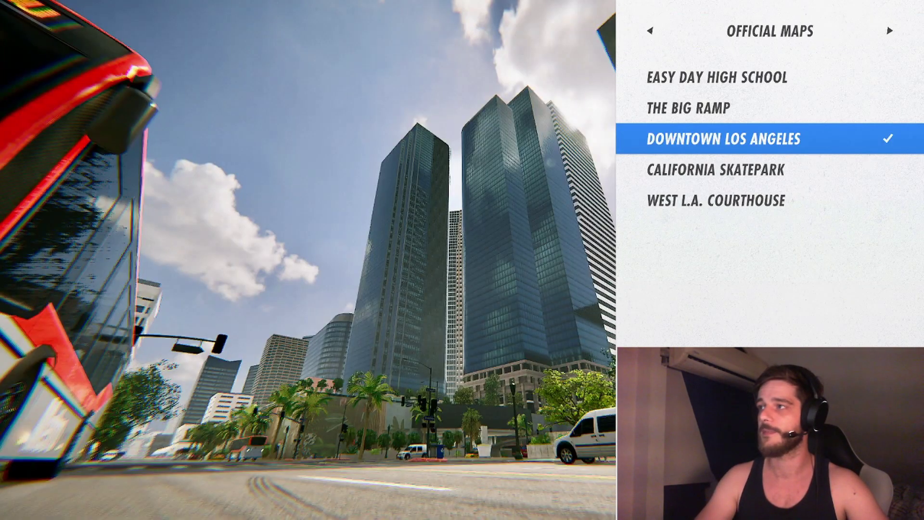
{"action": "key", "text": "Up"}
Compare the community maps Hudland, Streets and Grant Park, Chicago with the official ones and return to skating.
{"action": "key", "text": "Right"}
{"action": "key", "text": "Down"}
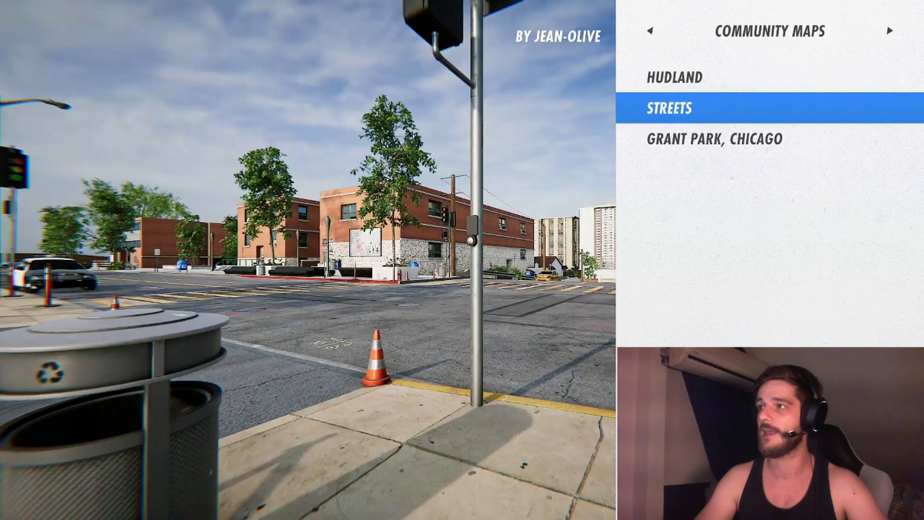
{"action": "key", "text": "Down"}
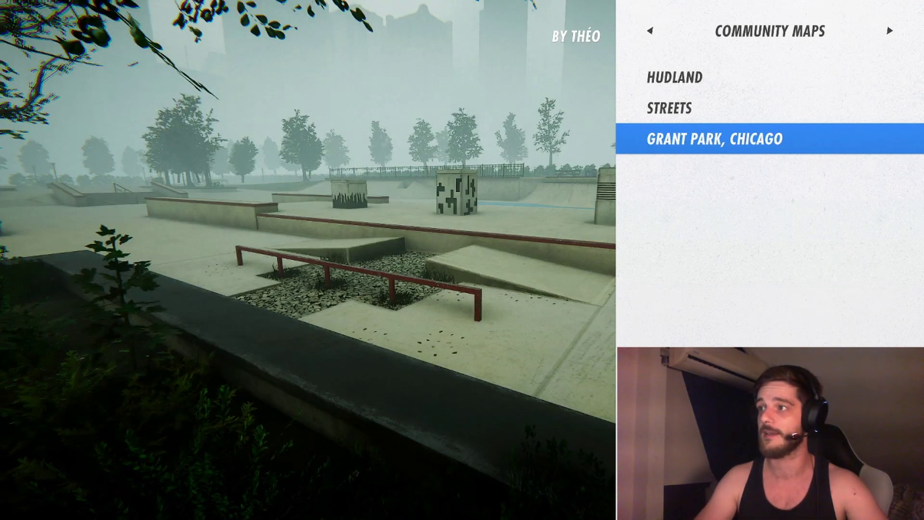
{"action": "key", "text": "Up"}
{"action": "key", "text": "Up"}
{"action": "key", "text": "Left"}
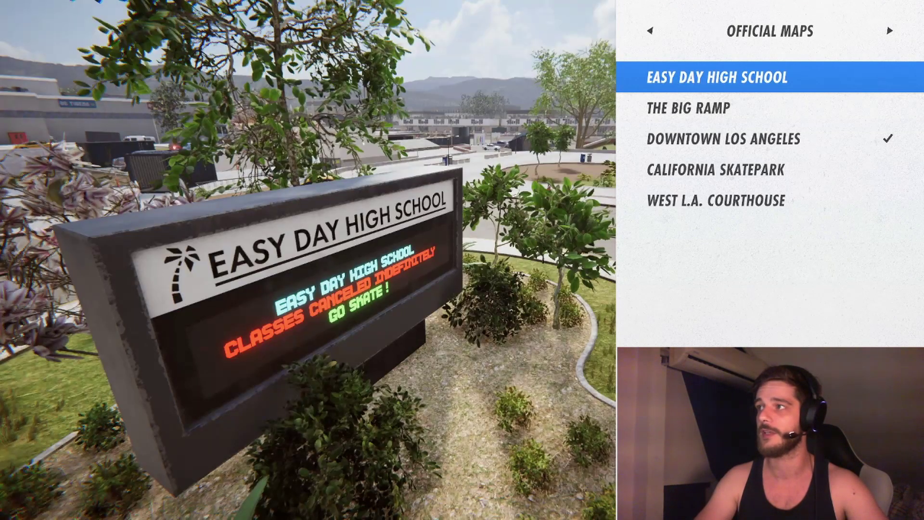
{"action": "key", "text": "Right"}
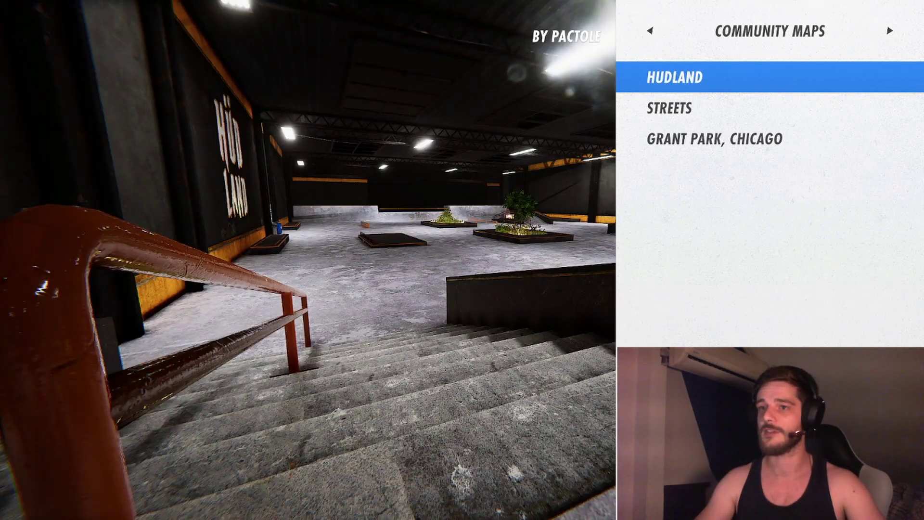
{"action": "key", "text": "Escape"}
{"action": "key", "text": "Escape"}
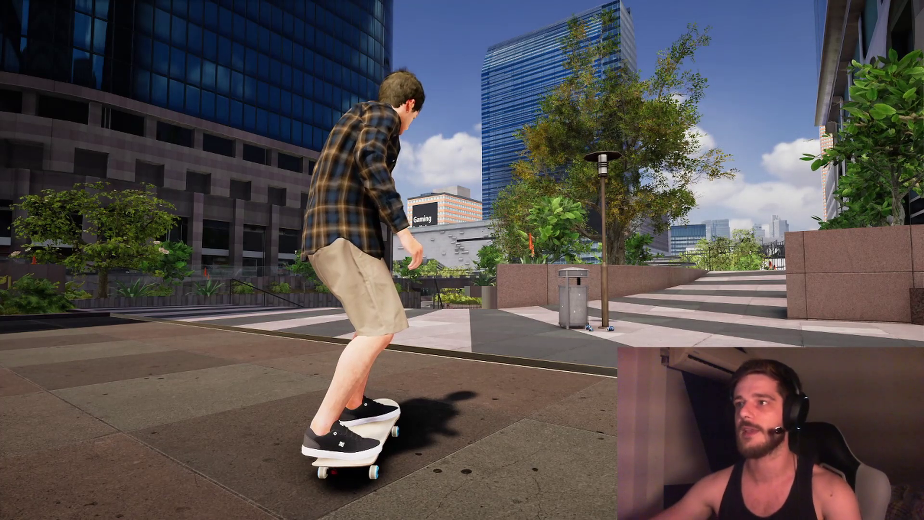
Switch from the game to Chrome, minimizing Steam, and open the skaterxl.mod.io website.
{"action": "key", "text": "alt+Tab"}
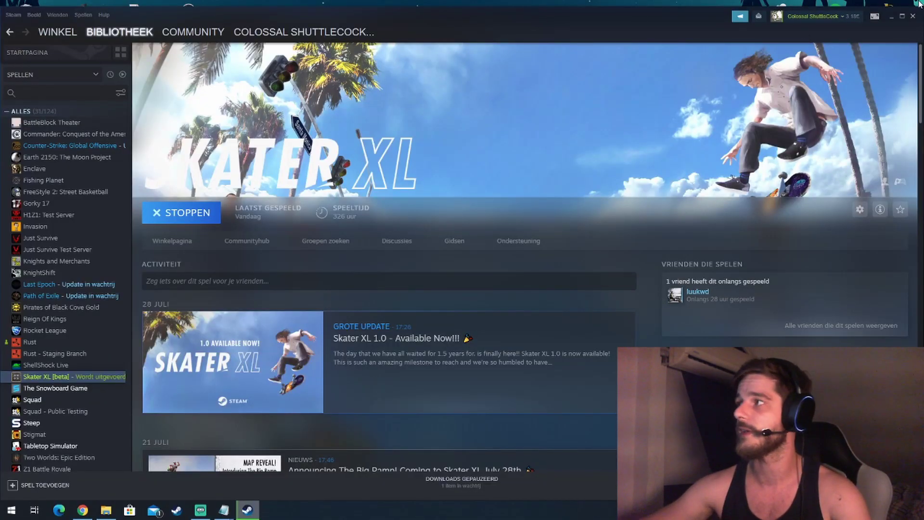
{"action": "left_click", "coordinate": [892, 19]}
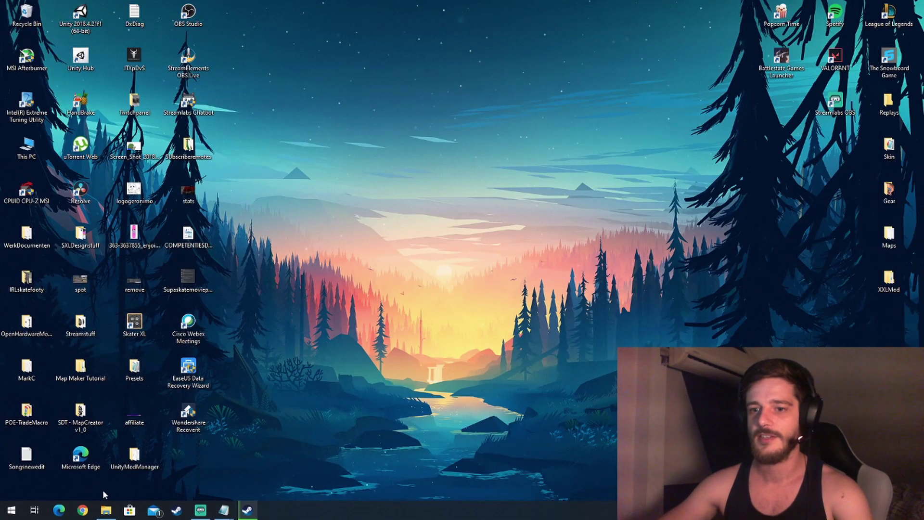
{"action": "left_click", "coordinate": [83, 510]}
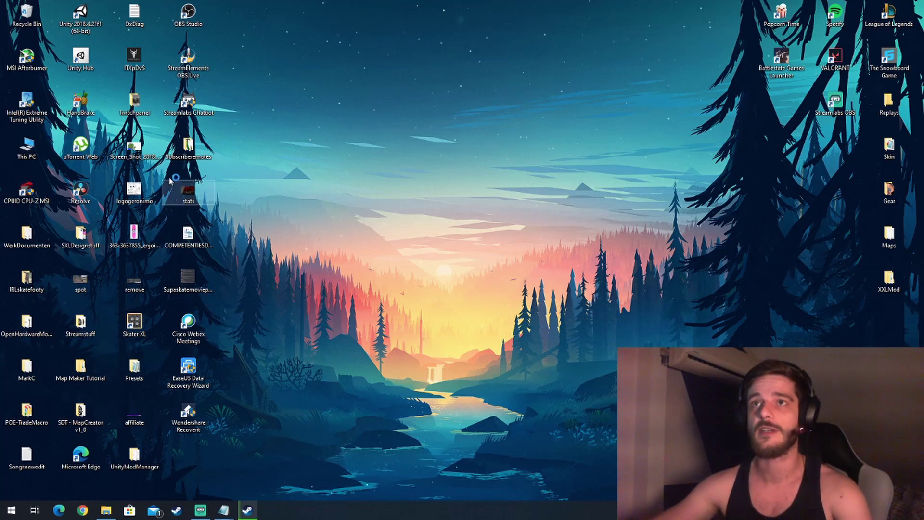
{"action": "left_click", "coordinate": [150, 29]}
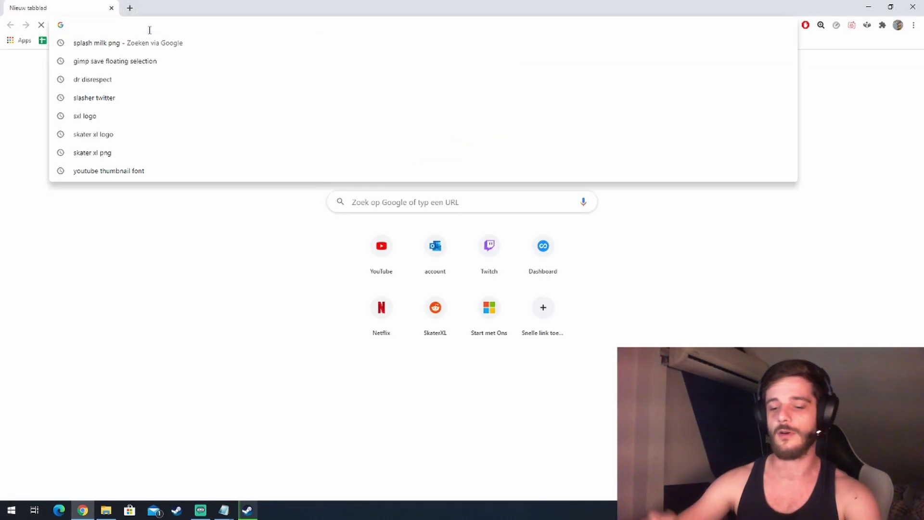
{"action": "type", "text": "skaterxl.m"}
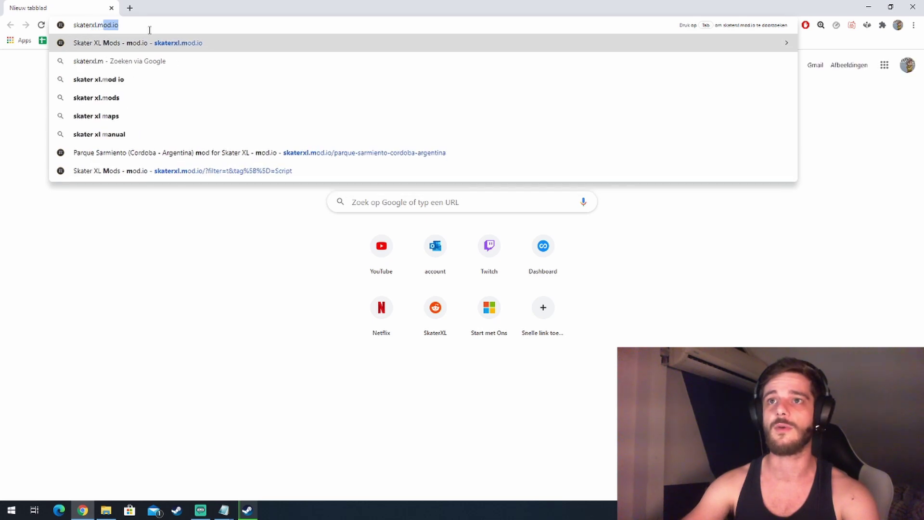
{"action": "type", "text": "od.io"}
{"action": "key", "text": "Return"}
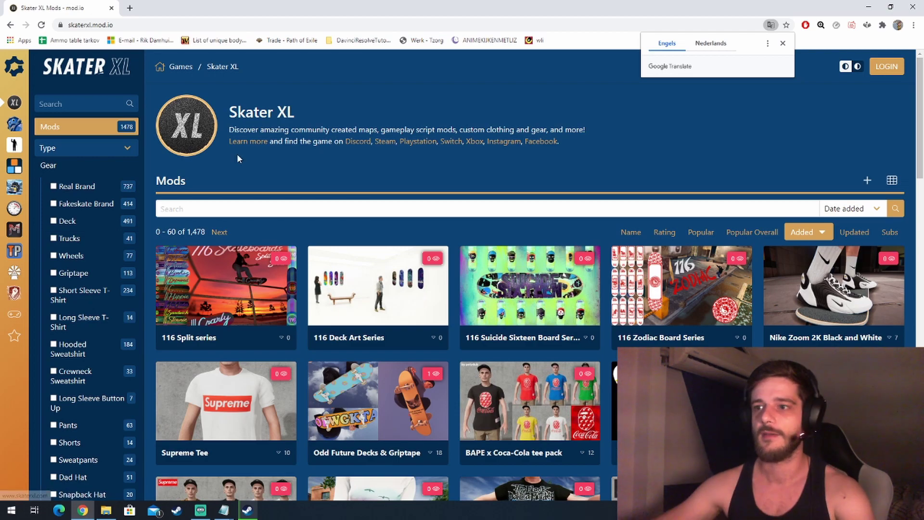
Find the Fallen Sweatpants Pack among the Skater XL mods and open its page to review the release file.
{"action": "scroll", "coordinate": [305, 205], "scroll_direction": "down", "scroll_amount": 3}
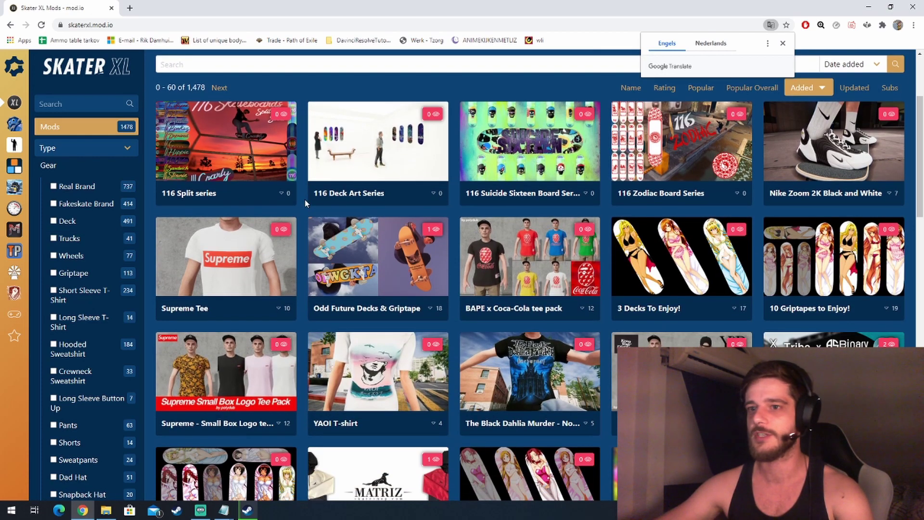
{"action": "scroll", "coordinate": [304, 199], "scroll_direction": "down", "scroll_amount": 3}
{"action": "scroll", "coordinate": [322, 198], "scroll_direction": "down", "scroll_amount": 3}
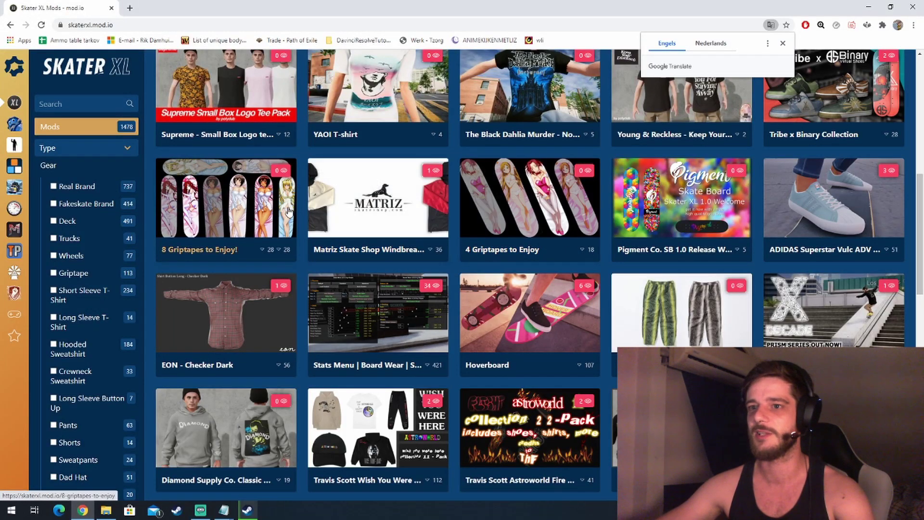
{"action": "scroll", "coordinate": [303, 221], "scroll_direction": "down", "scroll_amount": 5}
{"action": "scroll", "coordinate": [756, 188], "scroll_direction": "down", "scroll_amount": 7}
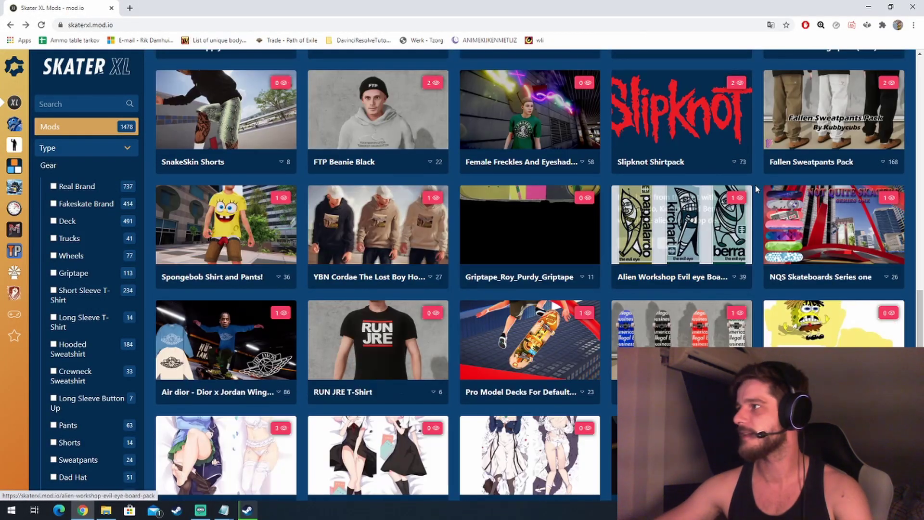
{"action": "left_click", "coordinate": [847, 97]}
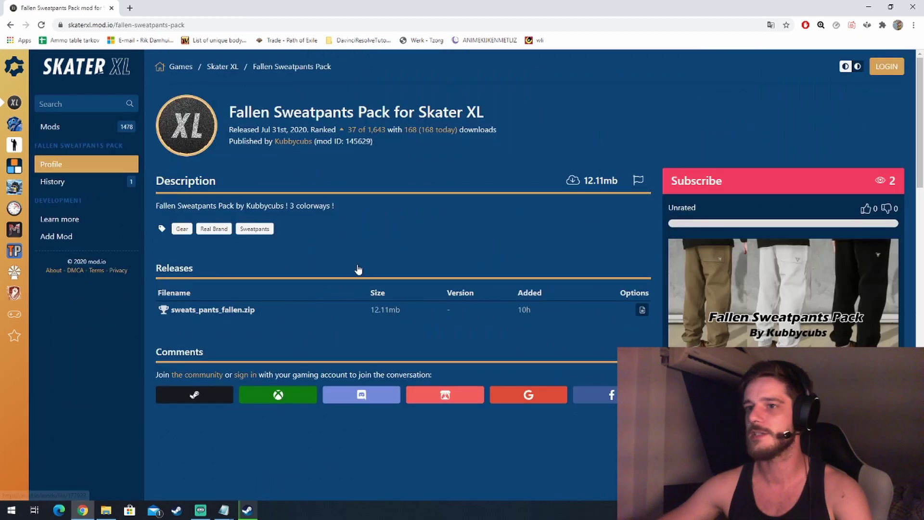
{"action": "scroll", "coordinate": [764, 303], "scroll_direction": "down", "scroll_amount": 4}
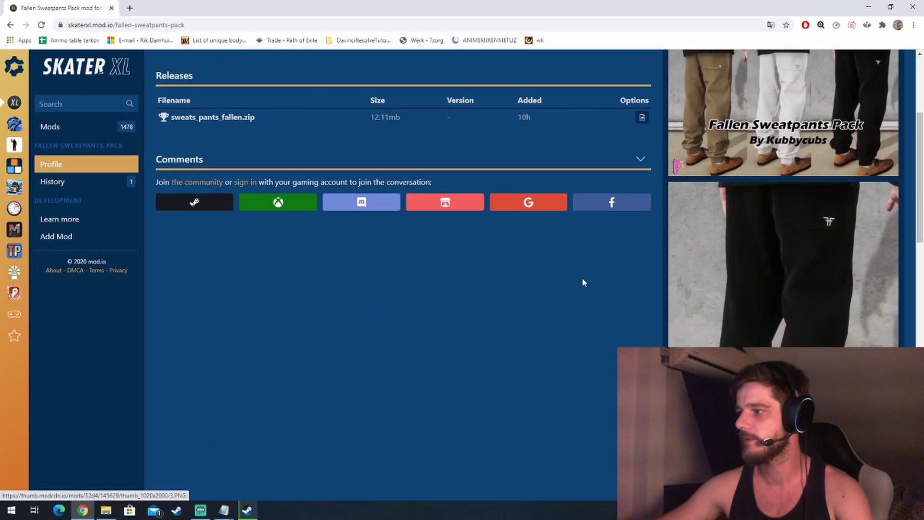
{"action": "scroll", "coordinate": [433, 275], "scroll_direction": "up", "scroll_amount": 2}
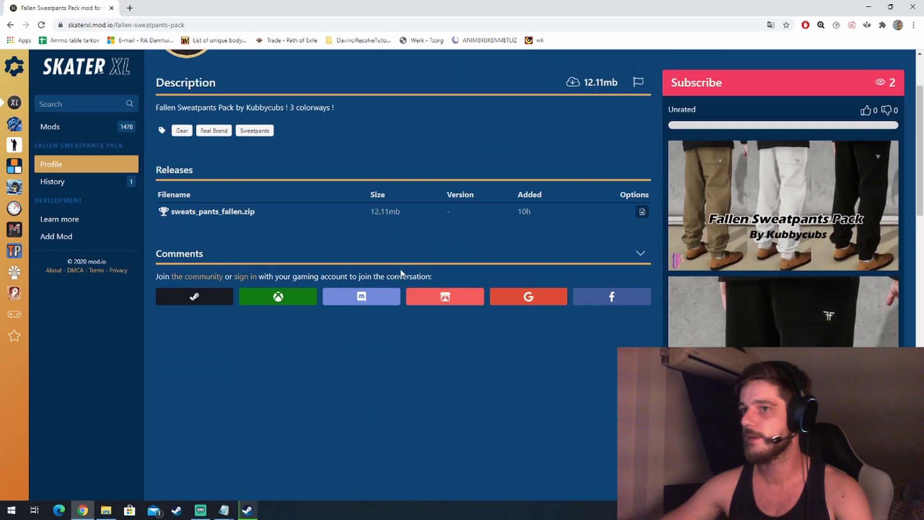
Download sweats_pants_fallen.zip from the mod page and open it in WinRAR to inspect the sweatpants PNG files.
{"action": "left_click", "coordinate": [225, 214]}
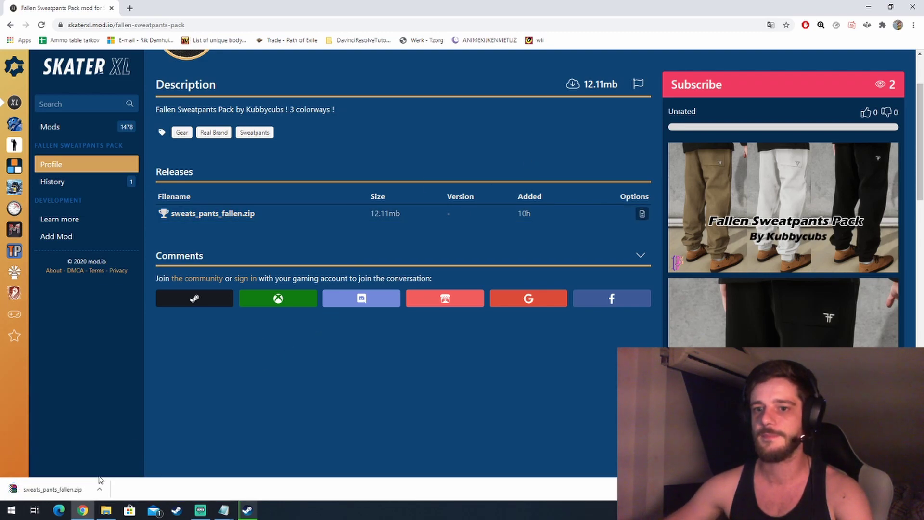
{"action": "left_click", "coordinate": [68, 496]}
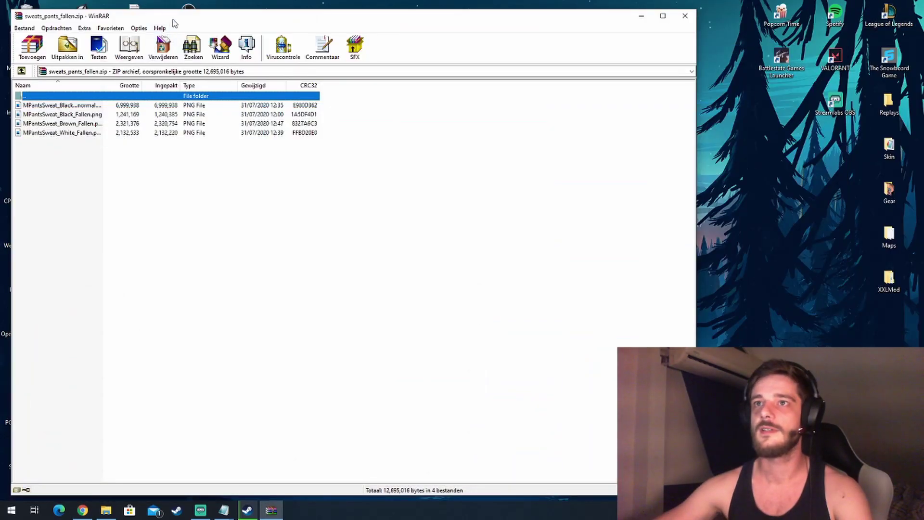
{"action": "left_click", "coordinate": [316, 125]}
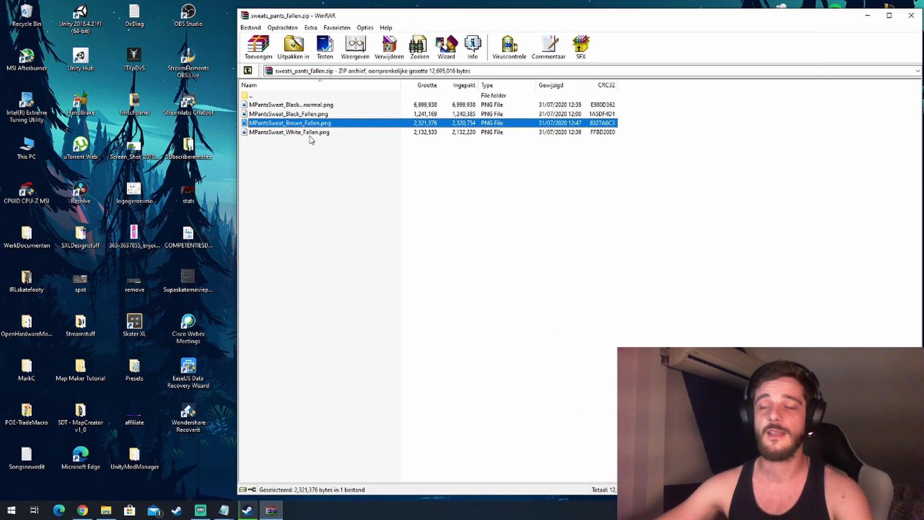
{"action": "left_click", "coordinate": [310, 132]}
{"action": "left_click", "coordinate": [320, 104], "text": "shift"}
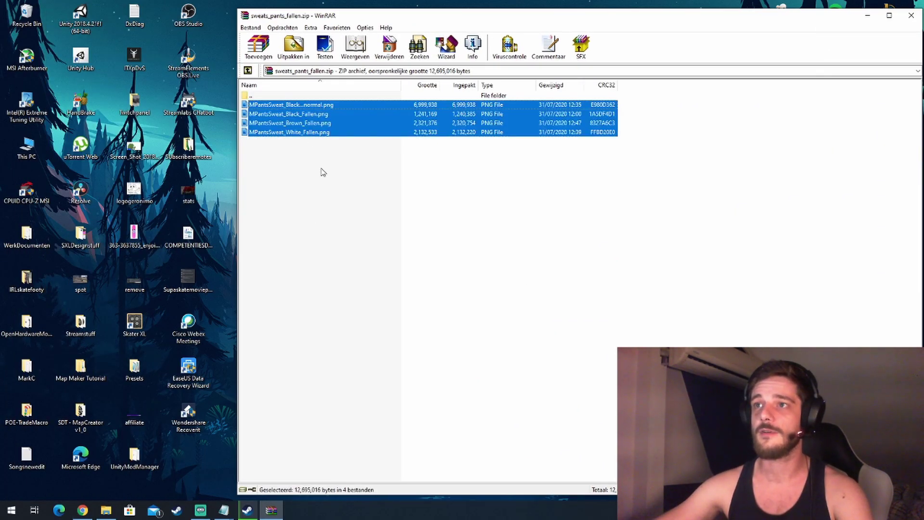
{"action": "left_click", "coordinate": [297, 317]}
Copy all the sweatpants PNG files from the archive into the Gear folder under Documents\SkaterXL.
{"action": "mouse_move", "coordinate": [107, 514]}
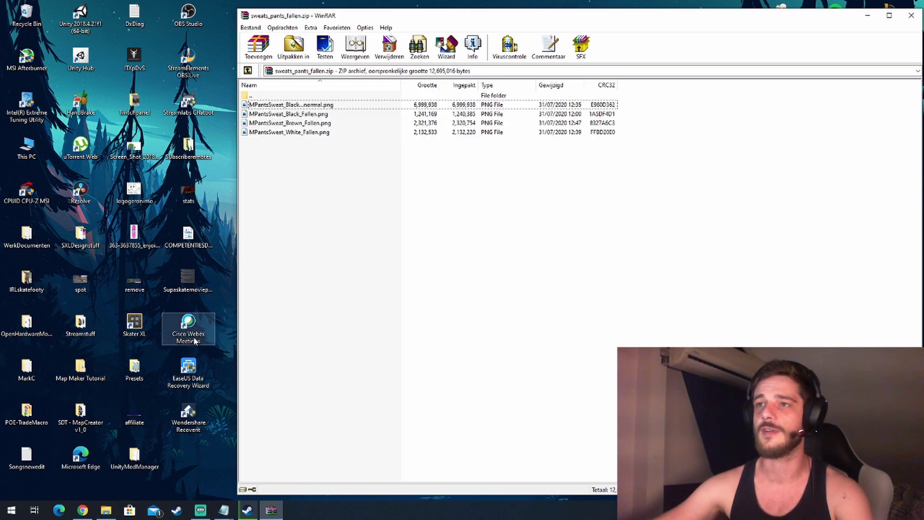
{"action": "left_click", "coordinate": [106, 510]}
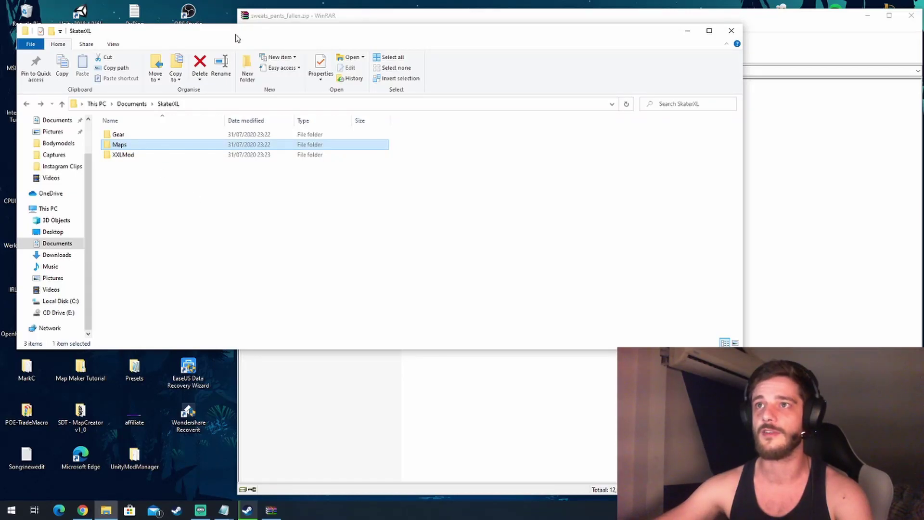
{"action": "left_click_drag", "start_coordinate": [236, 38], "coordinate": [641, 55]}
{"action": "double_click", "coordinate": [524, 152]}
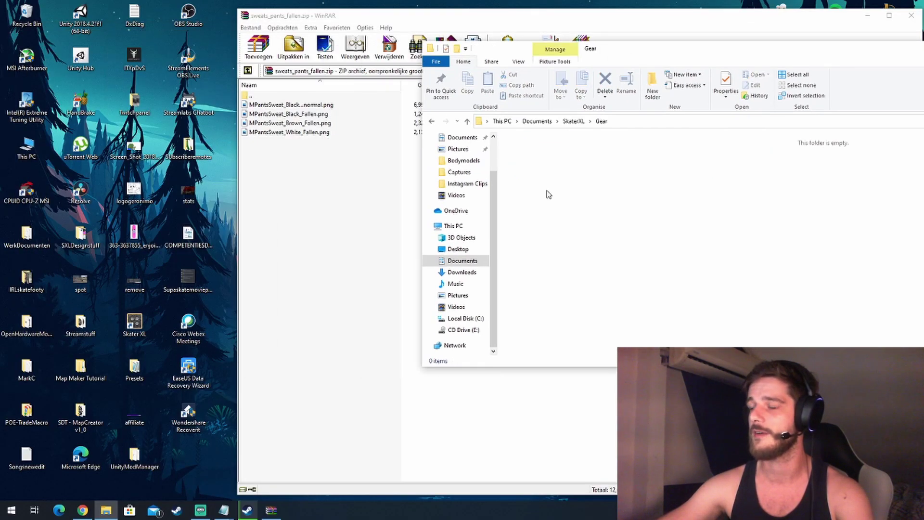
{"action": "left_click", "coordinate": [336, 126]}
{"action": "key", "text": "ctrl+a"}
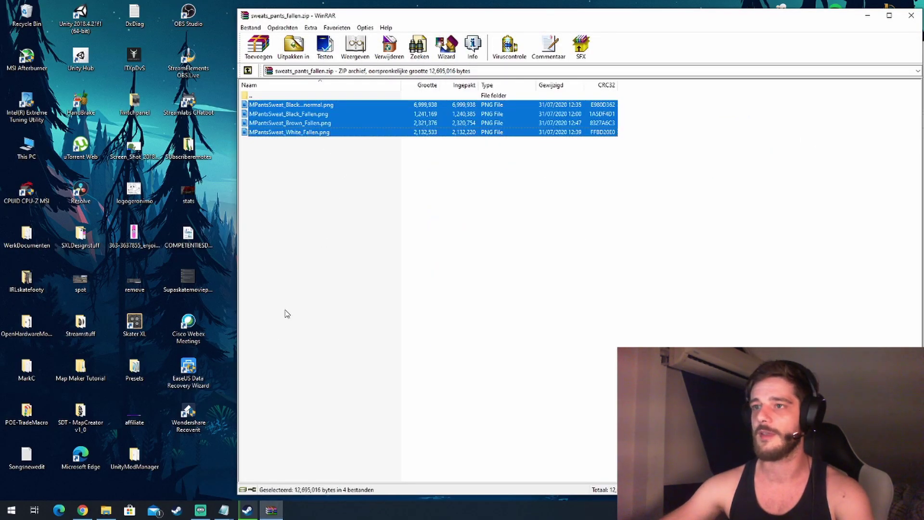
{"action": "left_click", "coordinate": [106, 510]}
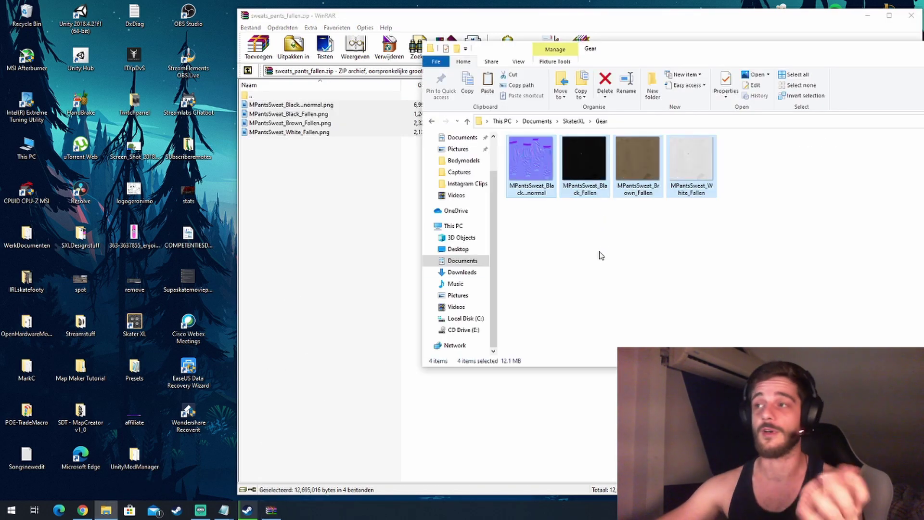
Group the copied PNG files into a new folder named Sweatpants inside Gear and check the folder's contents.
{"action": "right_click", "coordinate": [586, 287]}
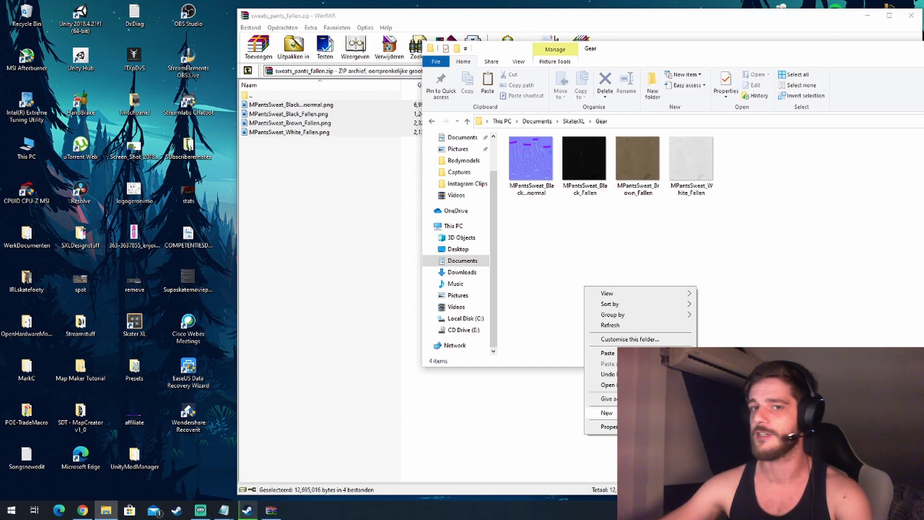
{"action": "left_click", "coordinate": [718, 414]}
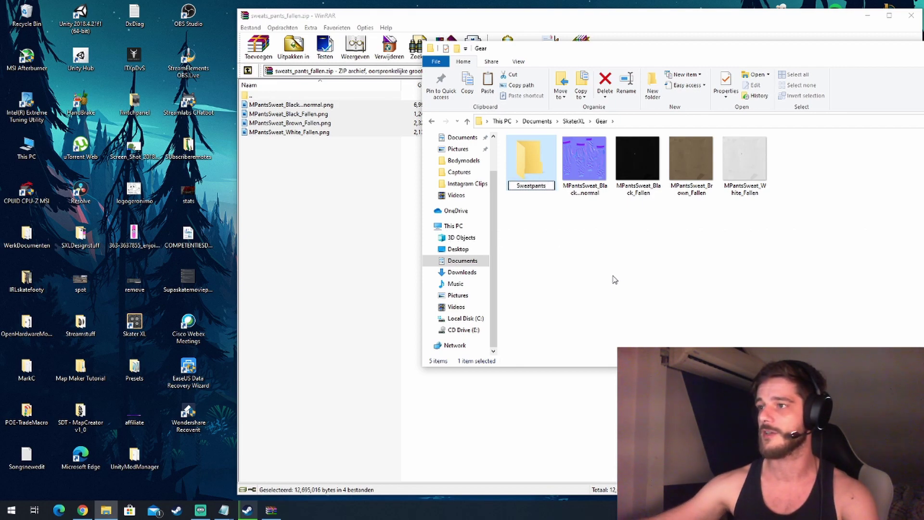
{"action": "left_click", "coordinate": [651, 209]}
{"action": "left_click_drag", "start_coordinate": [823, 157], "coordinate": [532, 163]}
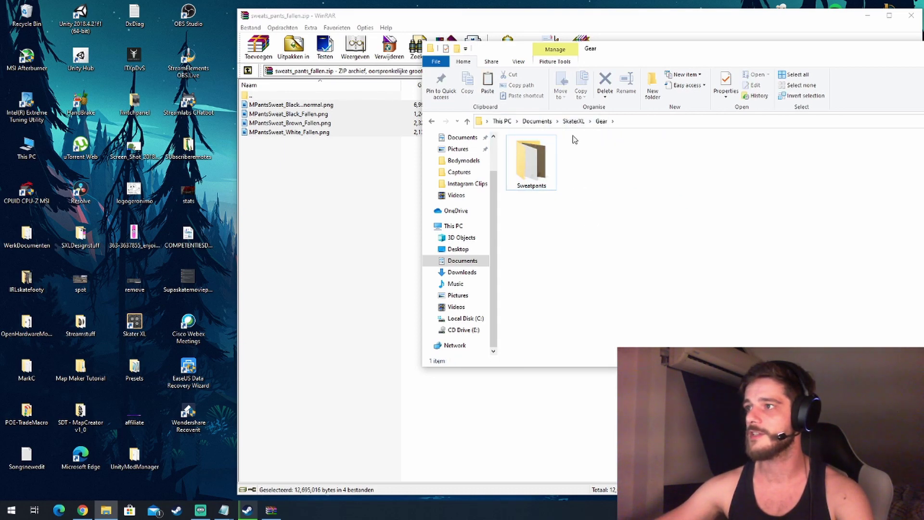
{"action": "double_click", "coordinate": [533, 164]}
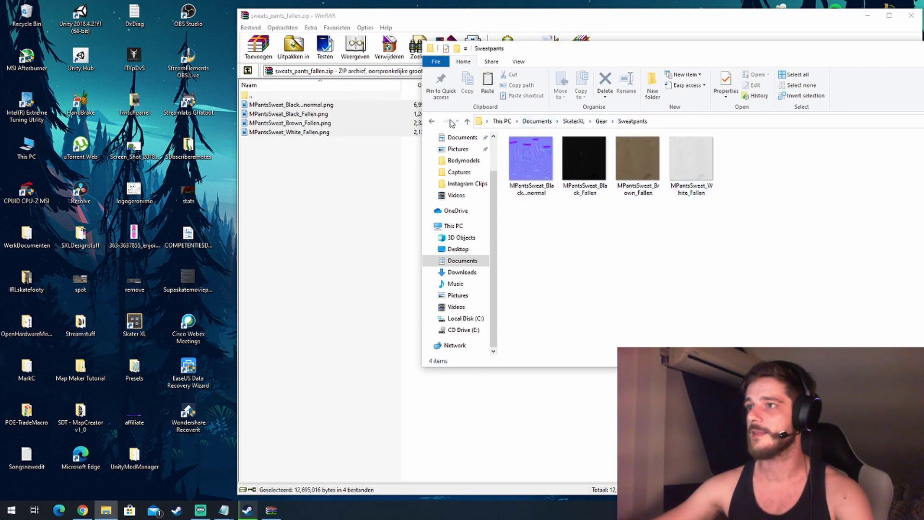
{"action": "key", "text": "alt+Left"}
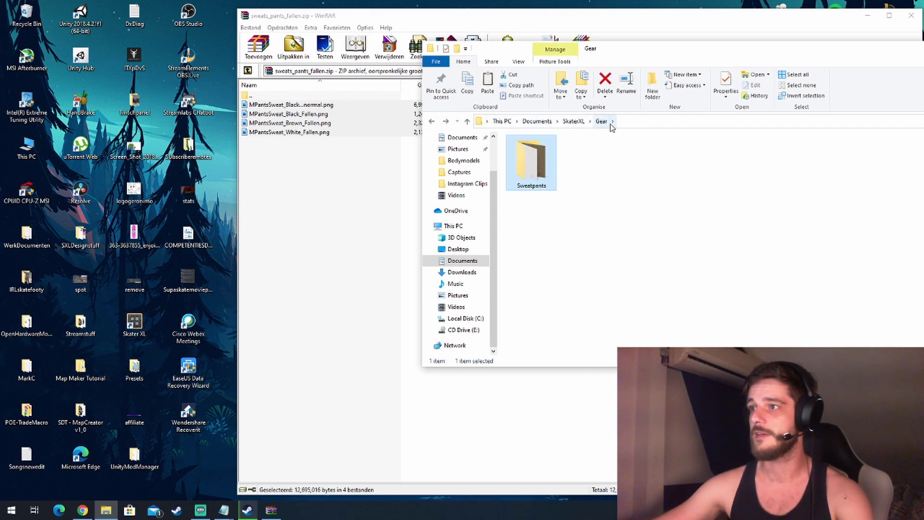
Minimize the Gear folder and the archive, and return to Skater XL in the Steam library to run the game.
{"action": "left_click_drag", "start_coordinate": [867, 53], "coordinate": [668, 71]}
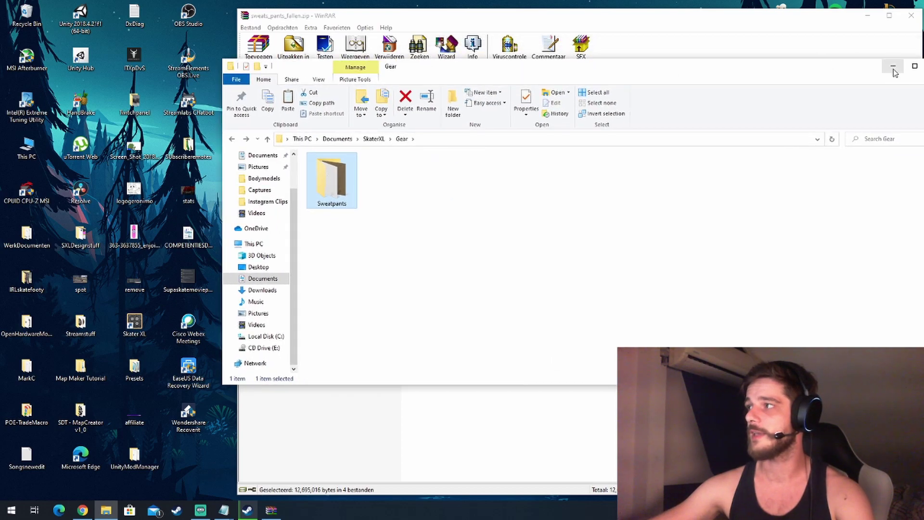
{"action": "left_click_drag", "start_coordinate": [895, 72], "coordinate": [750, 72]}
{"action": "left_click", "coordinate": [749, 66]}
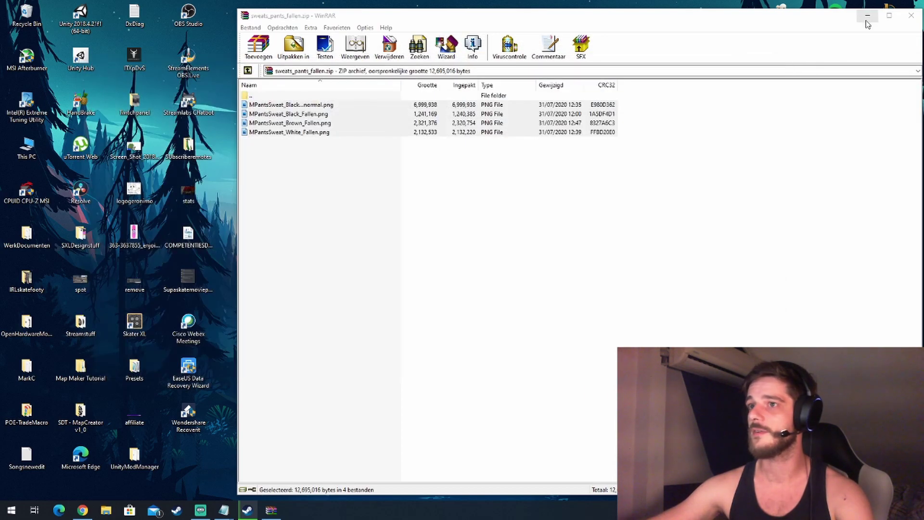
{"action": "left_click", "coordinate": [867, 21]}
{"action": "left_click", "coordinate": [245, 510]}
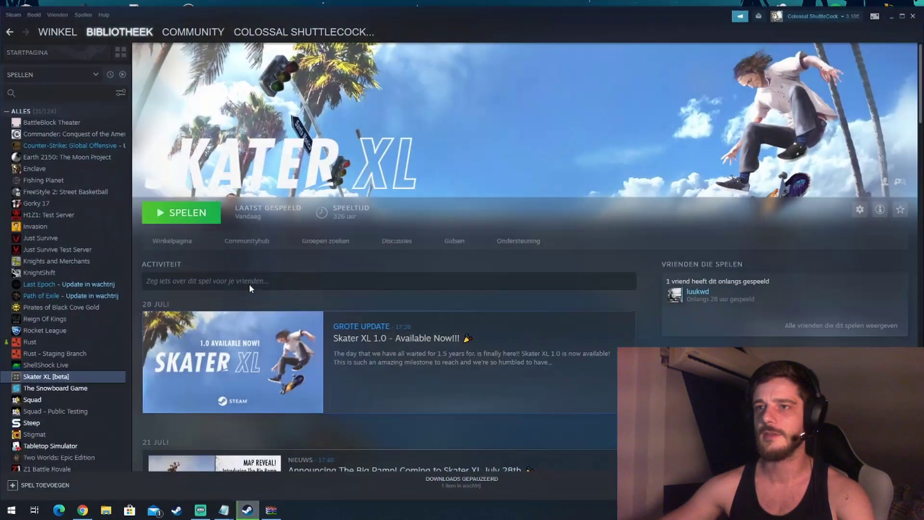
{"action": "left_click", "coordinate": [98, 51]}
{"action": "left_click", "coordinate": [40, 377]}
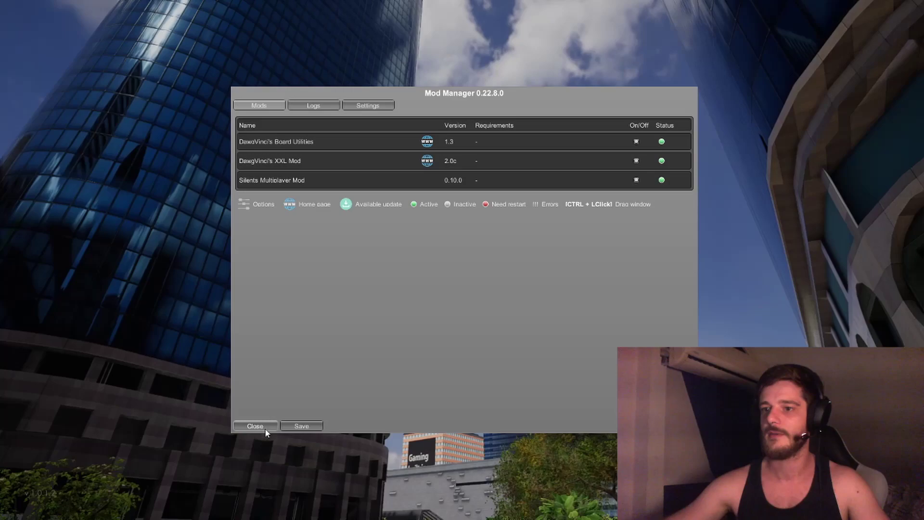
Dismiss the Mod Manager and open the character customization for Male Standard.
{"action": "left_click", "coordinate": [264, 426]}
{"action": "key", "text": "Return"}
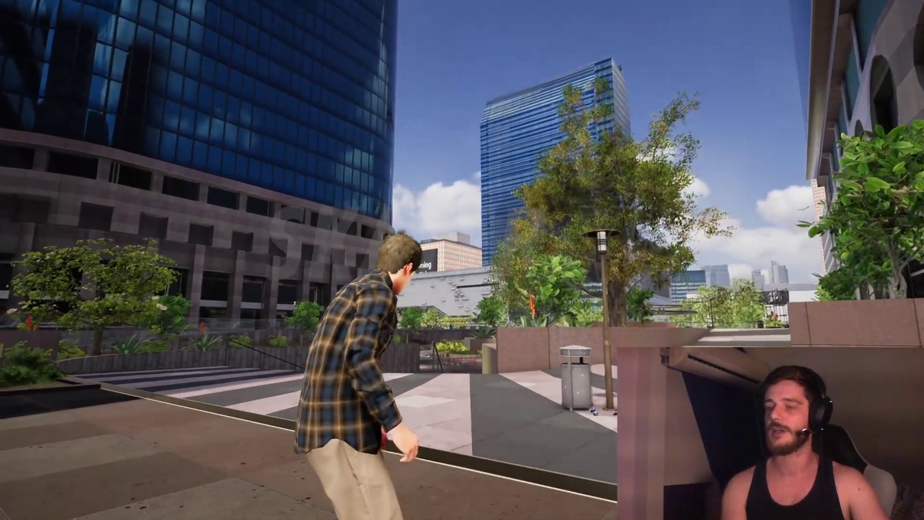
{"action": "key", "text": "Down"}
{"action": "key", "text": "Down"}
{"action": "key", "text": "Down"}
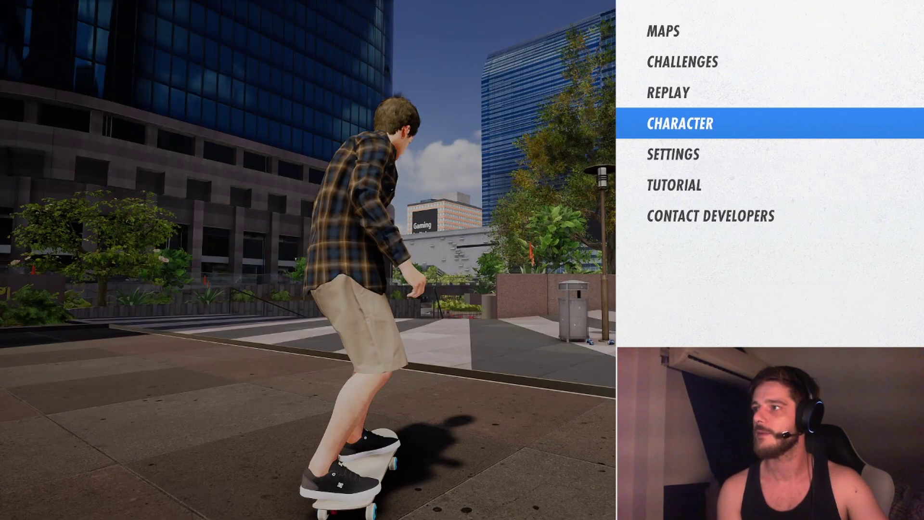
{"action": "key", "text": "Return"}
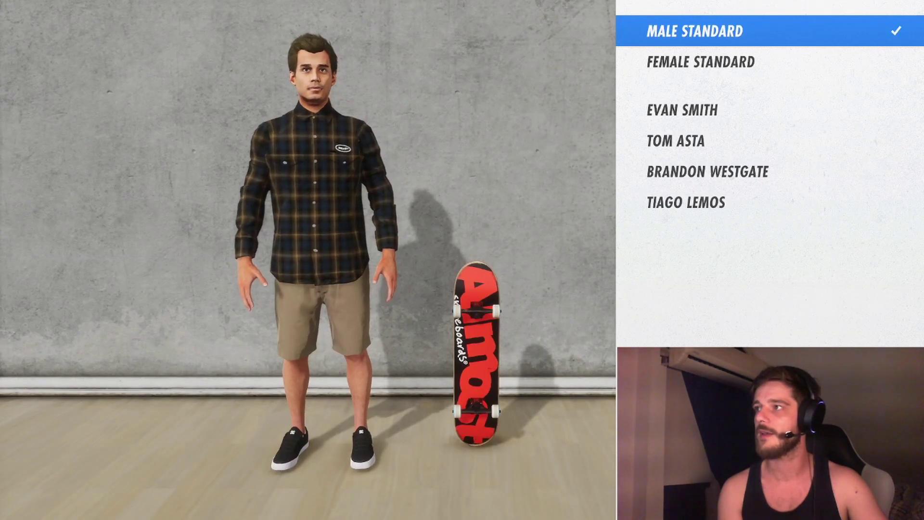
{"action": "key", "text": "Down"}
{"action": "key", "text": "Up"}
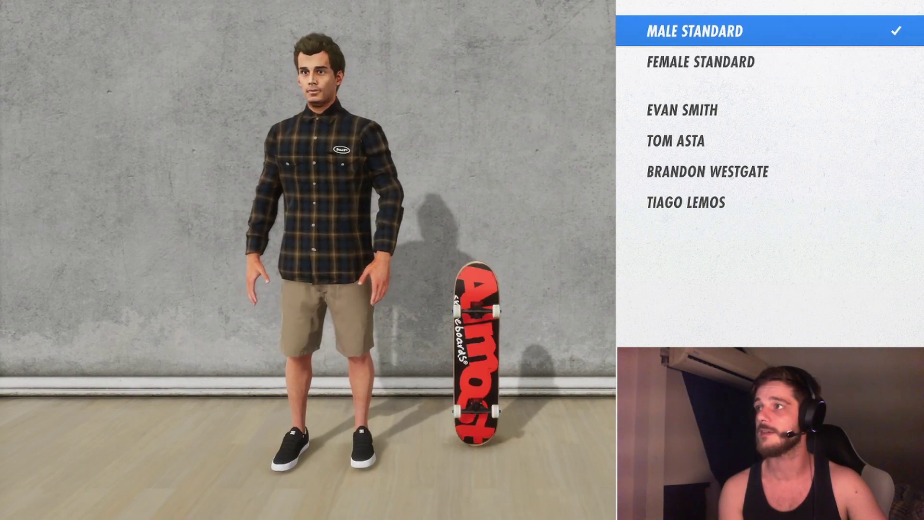
{"action": "key", "text": "Return"}
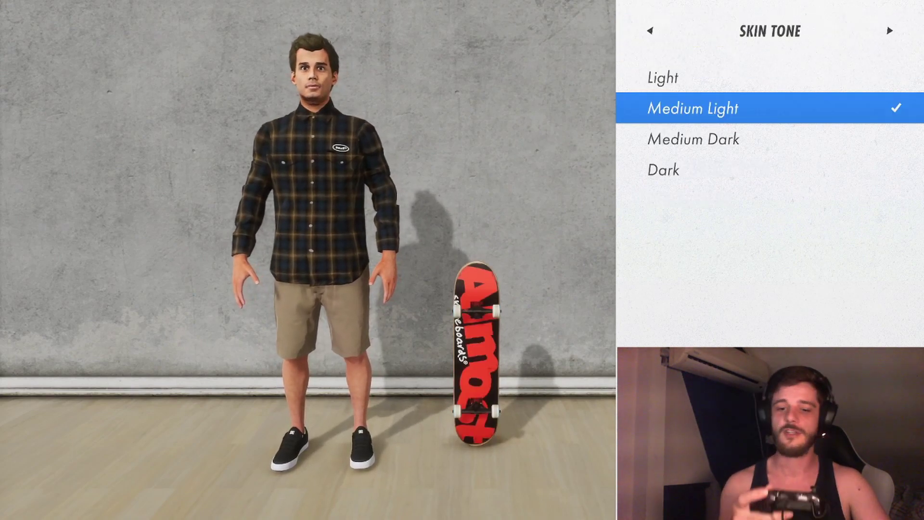
Go through the gear categories to Custom Bottom and preview the Black, Brown and White Fallen sweatpants on the character.
{"action": "key", "text": "Right"}
{"action": "key", "text": "Right"}
{"action": "key", "text": "Right"}
{"action": "key", "text": "Right"}
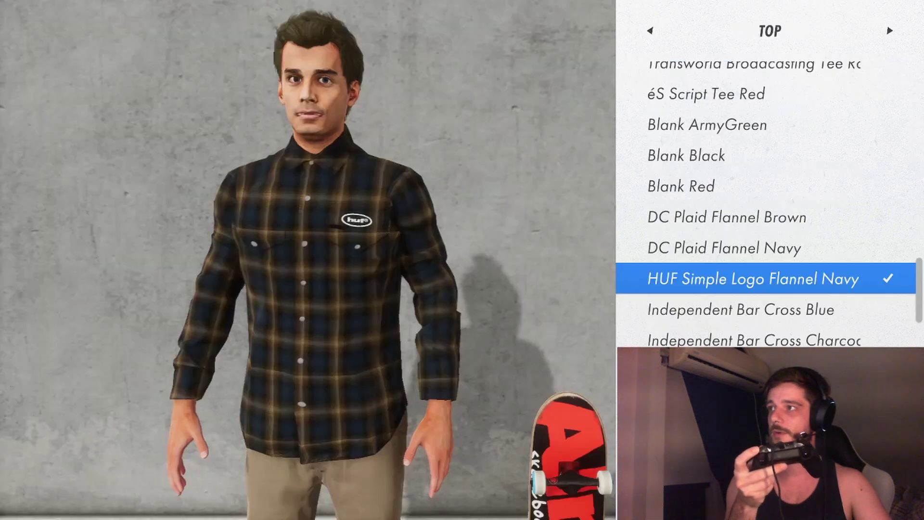
{"action": "key", "text": "Right"}
{"action": "key", "text": "Right"}
{"action": "key", "text": "Right"}
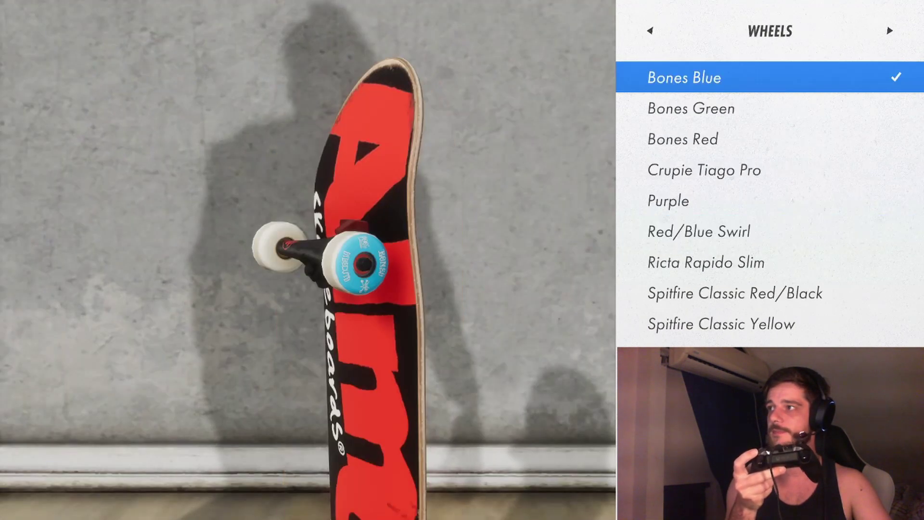
{"action": "key", "text": "Right"}
{"action": "key", "text": "Right"}
{"action": "key", "text": "Right"}
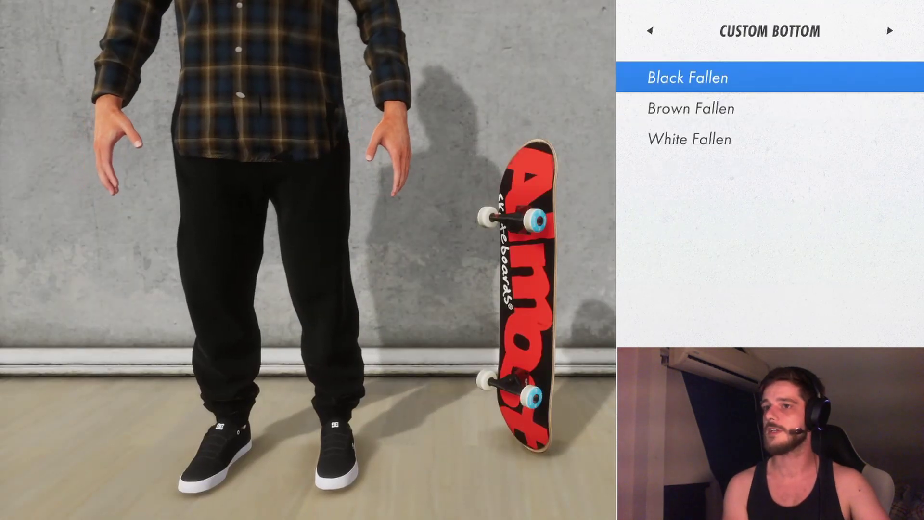
{"action": "key", "text": "Down"}
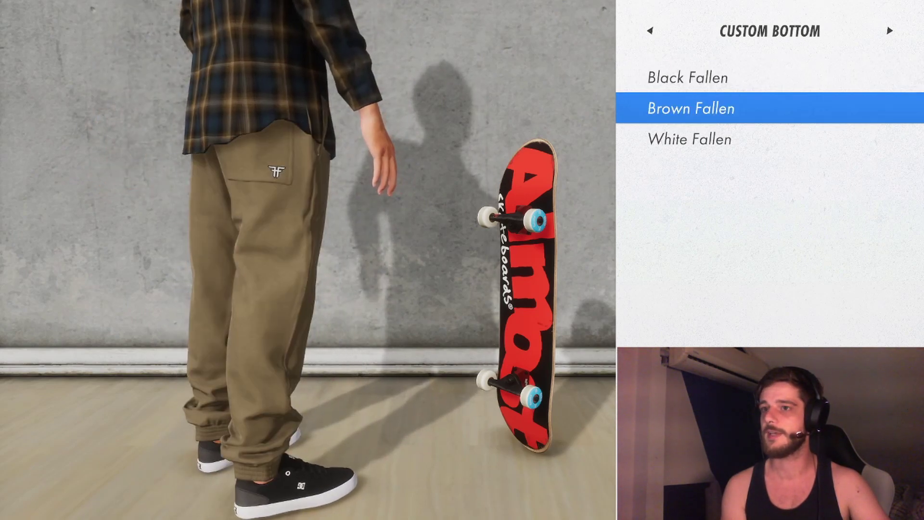
{"action": "key", "text": "Down"}
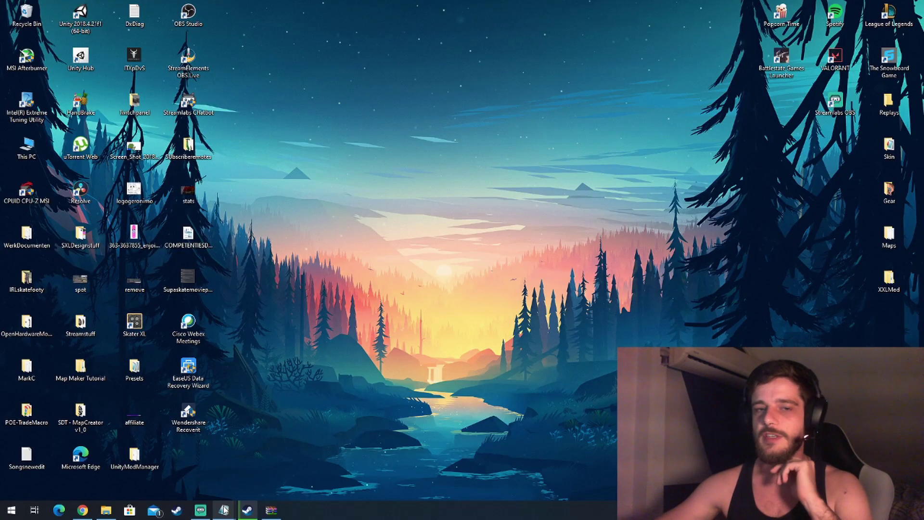
Switch to File Explorer, review the Gear folder in Documents\SkaterXL with its Sweatpants folder, and minimize the window.
{"action": "mouse_move", "coordinate": [224, 508]}
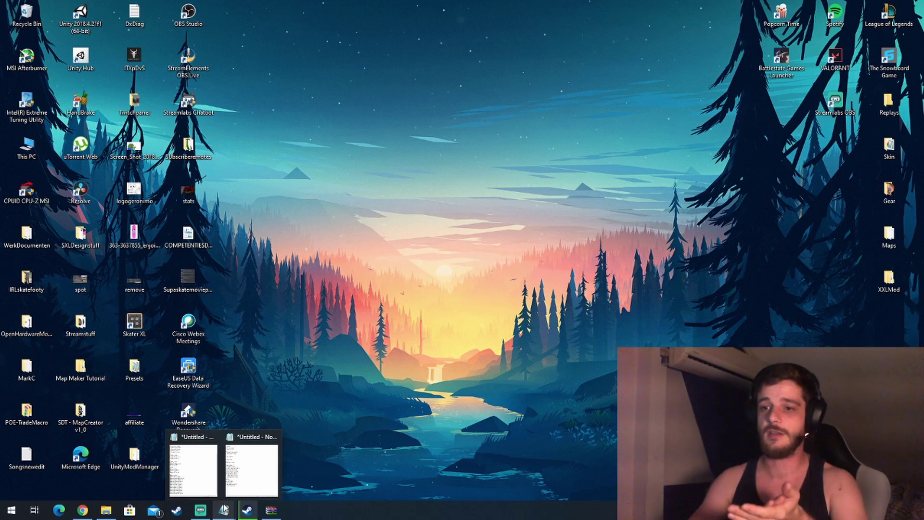
{"action": "left_click", "coordinate": [106, 509]}
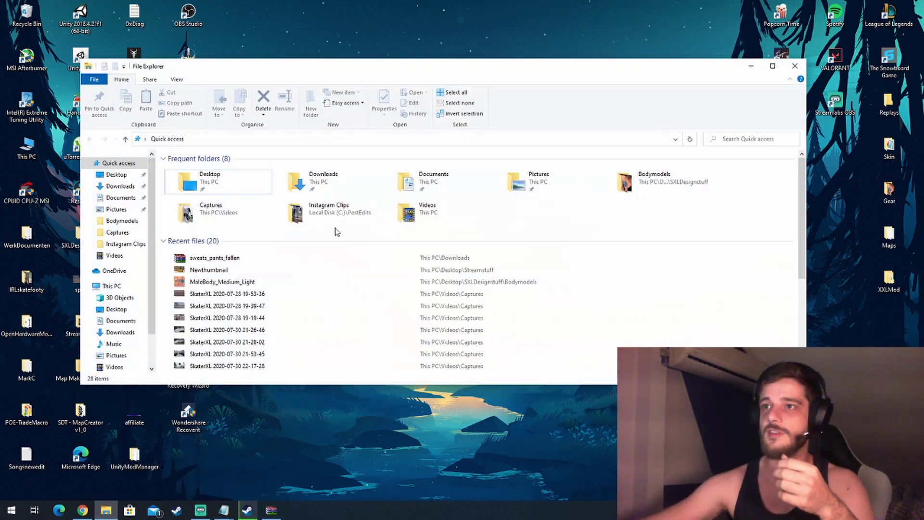
{"action": "double_click", "coordinate": [240, 183]}
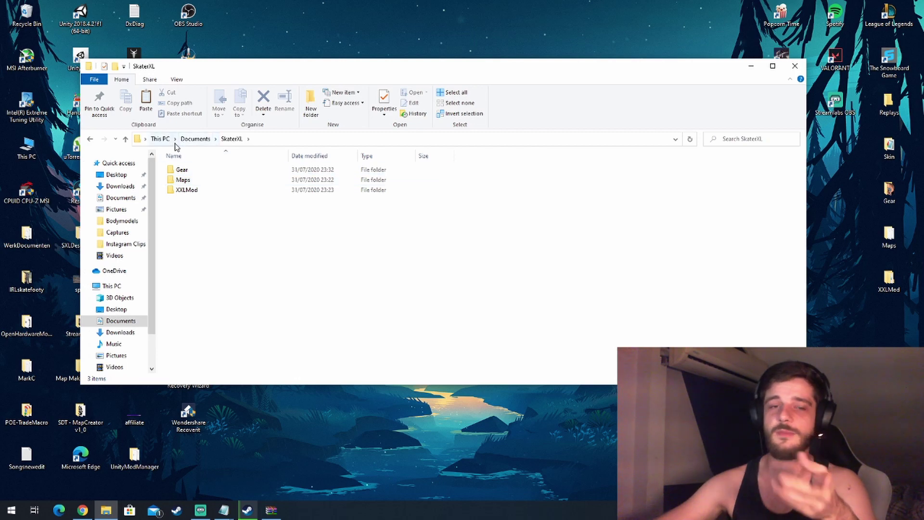
{"action": "double_click", "coordinate": [197, 171]}
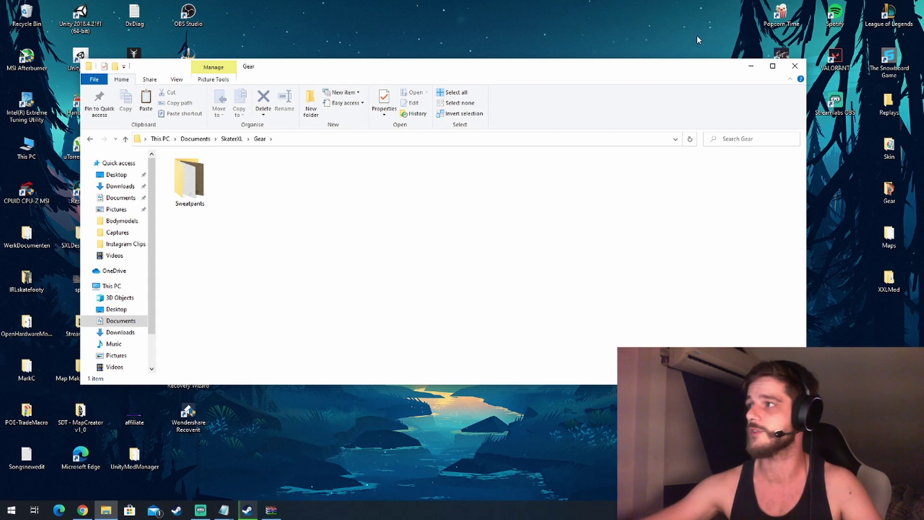
{"action": "left_click", "coordinate": [752, 67]}
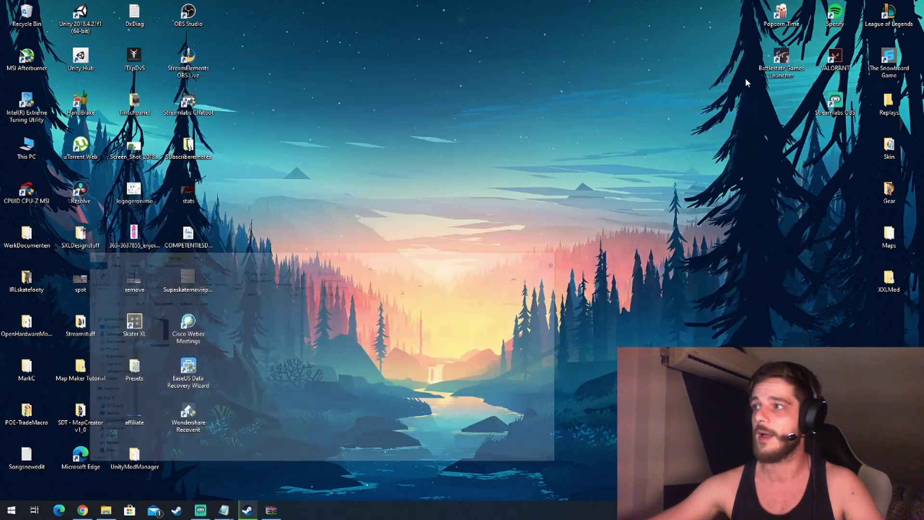
Switch to the Notepad list of gear file name prefixes for hair, hats, tops, bottoms and shoes.
{"action": "mouse_move", "coordinate": [275, 511]}
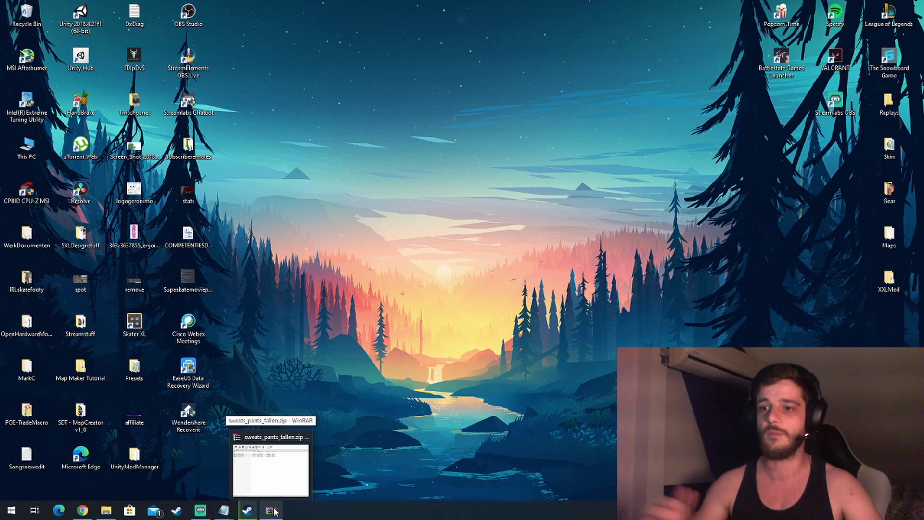
{"action": "left_click", "coordinate": [208, 464]}
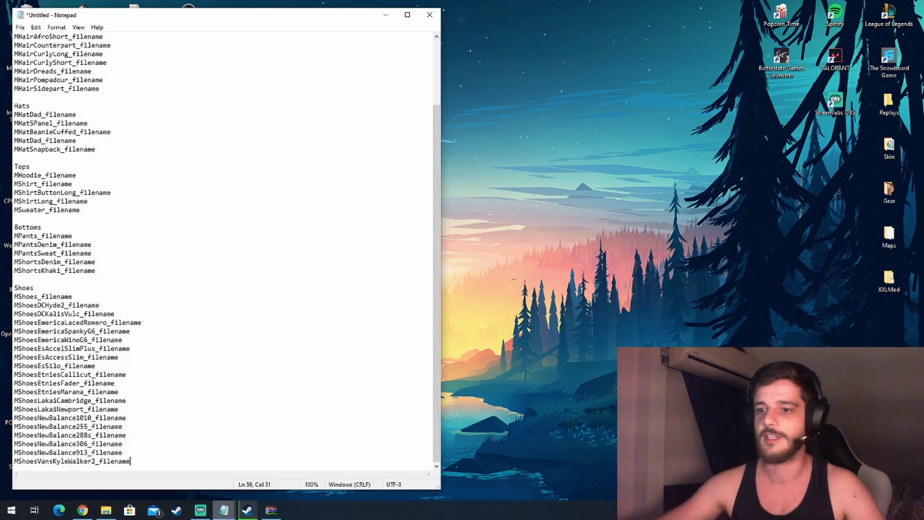
Bring up the second Notepad list with the female and hardware prefixes and arrange both lists side by side.
{"action": "left_click", "coordinate": [258, 464]}
{"action": "left_click_drag", "start_coordinate": [626, 16], "coordinate": [619, 14]}
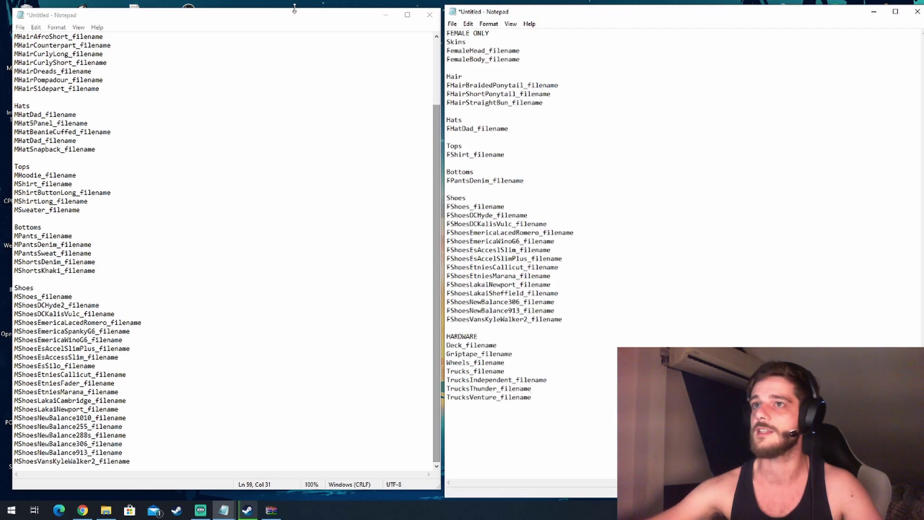
{"action": "left_click_drag", "start_coordinate": [293, 8], "coordinate": [302, 1]}
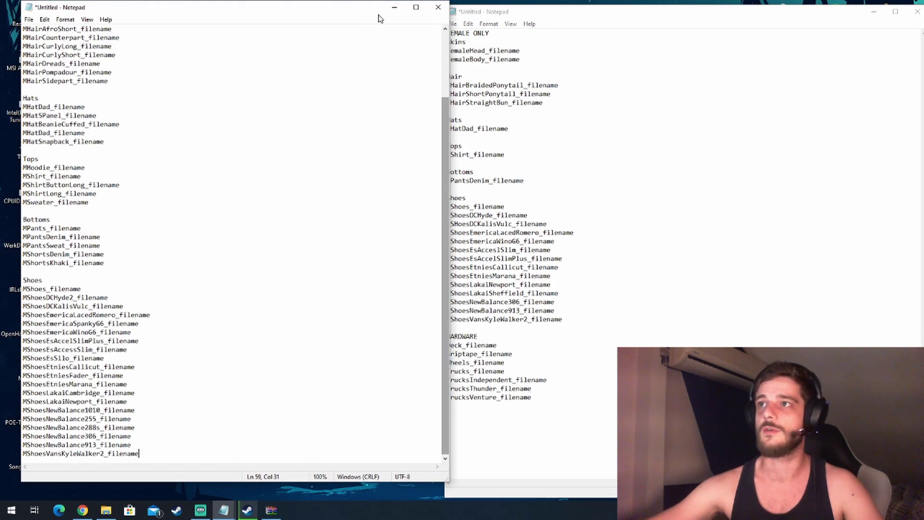
{"action": "mouse_move", "coordinate": [378, 16]}
{"action": "left_mouse_down"}
{"action": "mouse_move", "coordinate": [346, 25]}
{"action": "mouse_move", "coordinate": [362, 23]}
{"action": "left_mouse_up"}
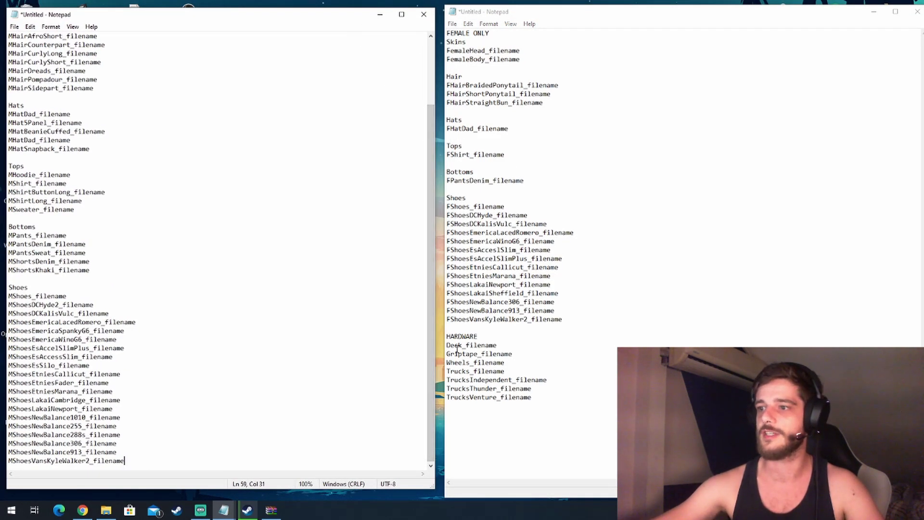
Highlight example file name prefixes in the hardware list and the male shoes list, such as Wheels and ShoesDCHyde2.
{"action": "left_click_drag", "start_coordinate": [449, 345], "coordinate": [470, 345]}
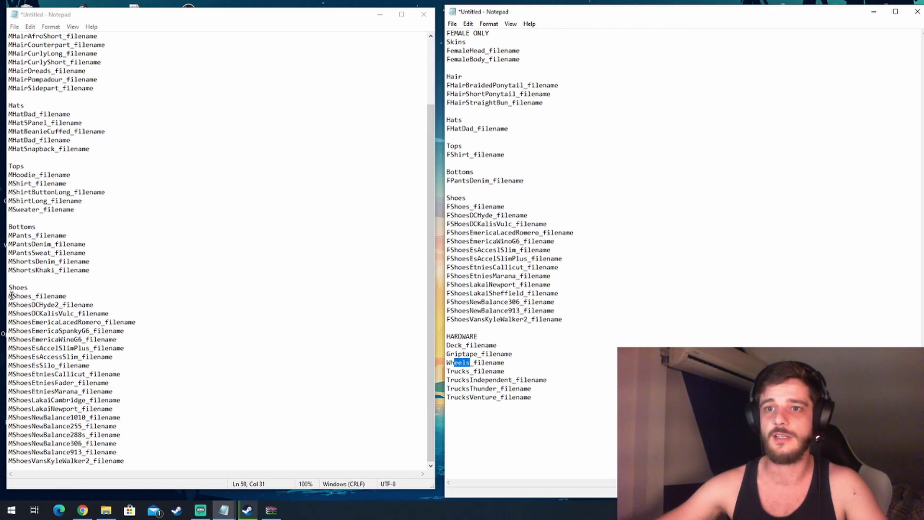
{"action": "left_click_drag", "start_coordinate": [12, 295], "coordinate": [60, 308]}
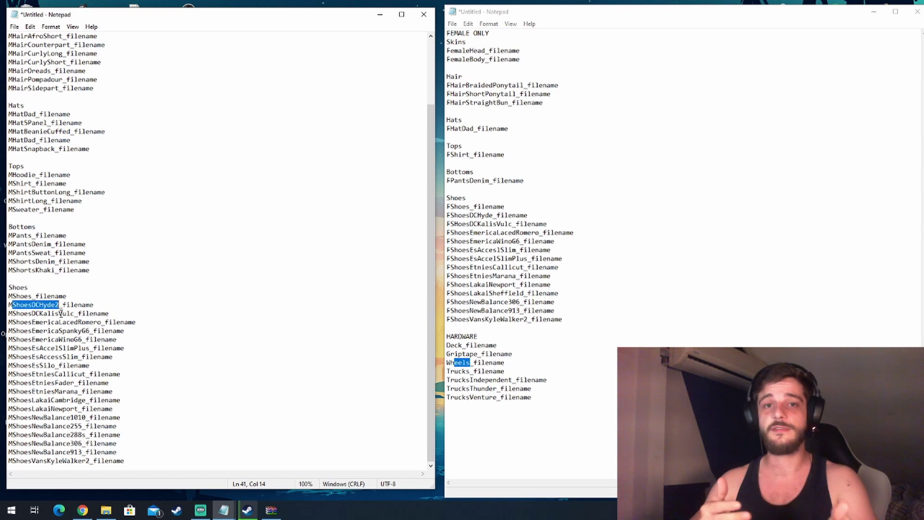
{"action": "left_click", "coordinate": [135, 348]}
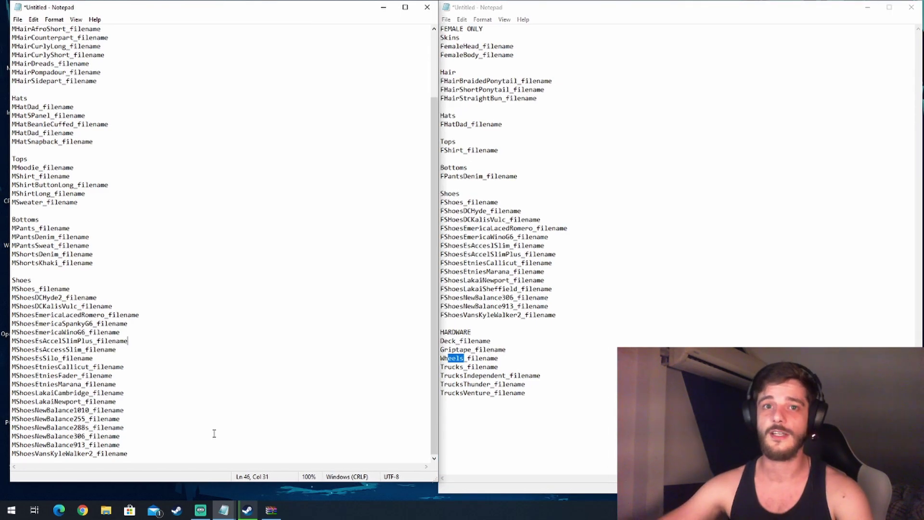
Switch to Chrome, go to skaterxl.mod.io and filter the mods by the Shoes gear type.
{"action": "left_click", "coordinate": [82, 510]}
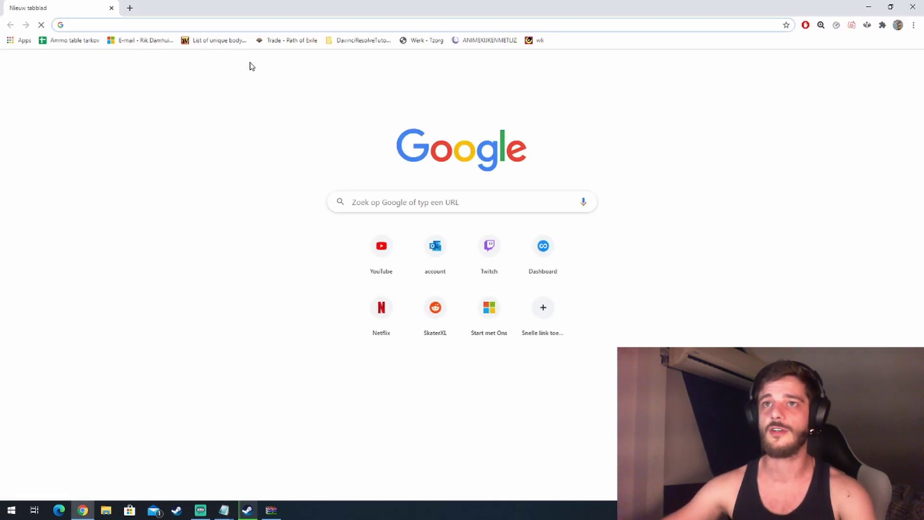
{"action": "type", "text": "skaterxl.mod.io"}
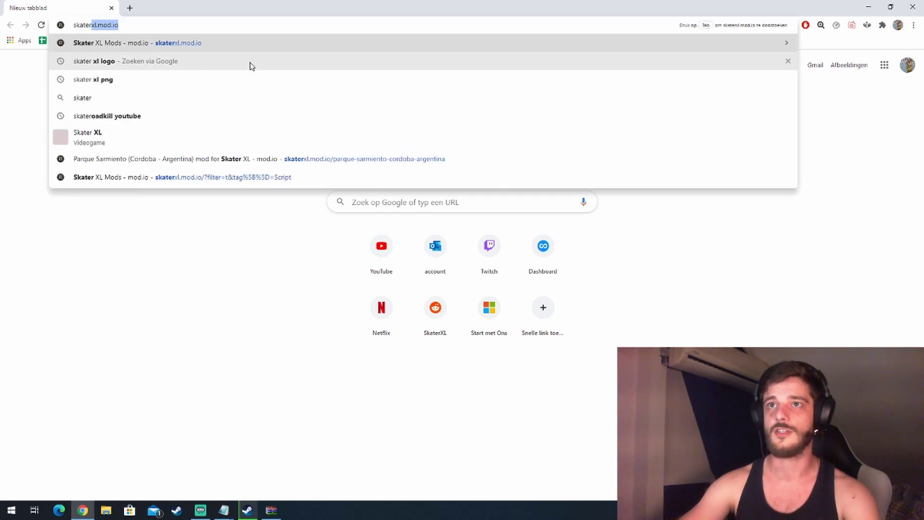
{"action": "key", "text": "Return"}
{"action": "scroll", "coordinate": [87, 298], "scroll_direction": "down", "scroll_amount": 4}
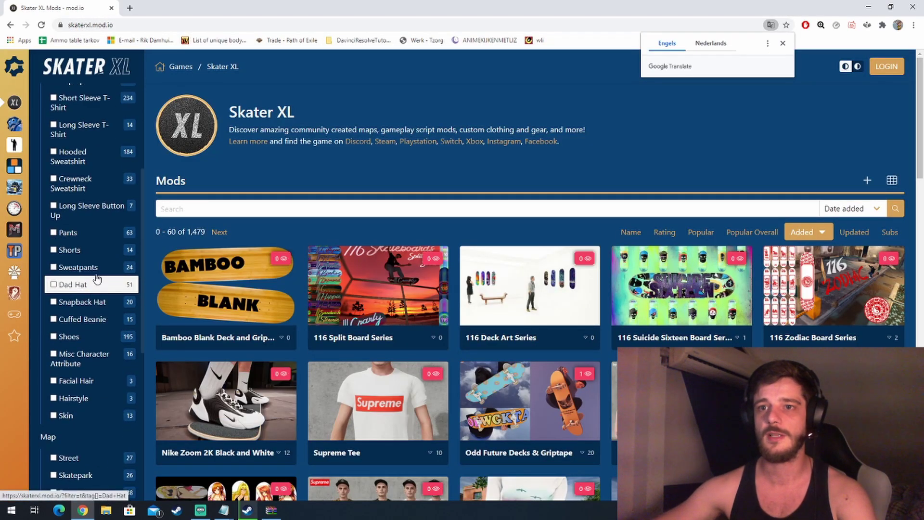
{"action": "scroll", "coordinate": [87, 289], "scroll_direction": "up", "scroll_amount": 1}
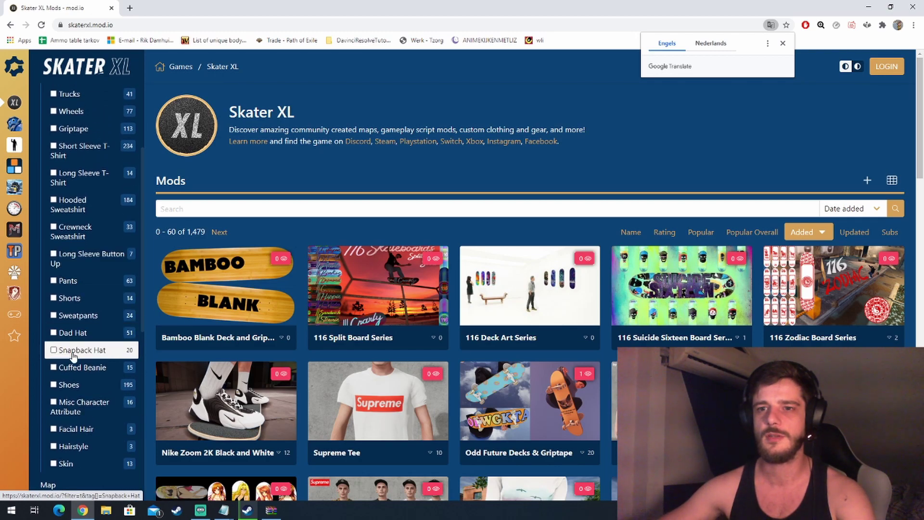
{"action": "left_click", "coordinate": [72, 384]}
Find the Nike SB Dunk Low Ben & Jerry's Chunky Dunky mod and download its ben_jerry.zip.
{"action": "scroll", "coordinate": [404, 317], "scroll_direction": "down", "scroll_amount": 5}
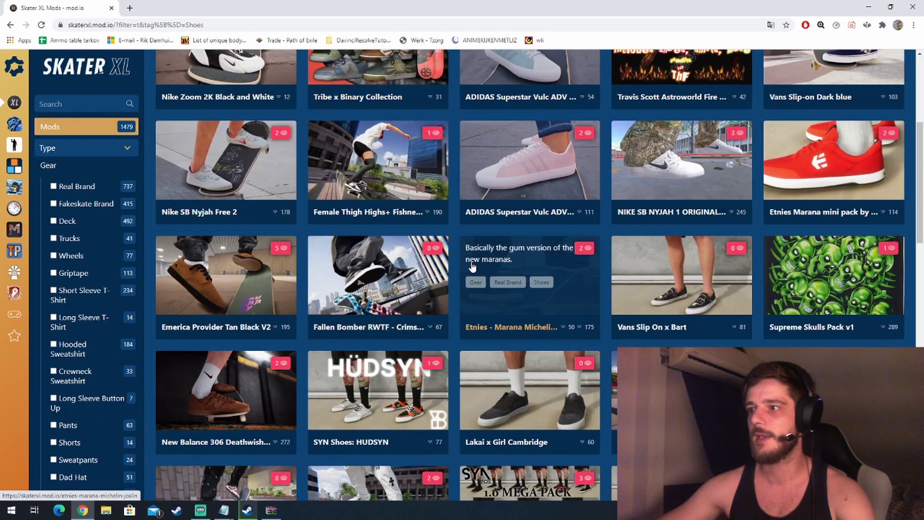
{"action": "scroll", "coordinate": [481, 308], "scroll_direction": "down", "scroll_amount": 3}
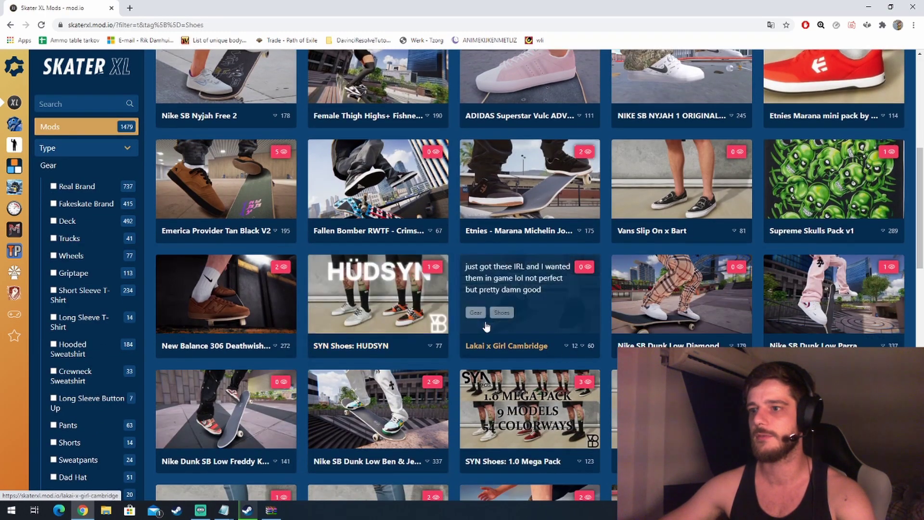
{"action": "scroll", "coordinate": [365, 304], "scroll_direction": "down", "scroll_amount": 1}
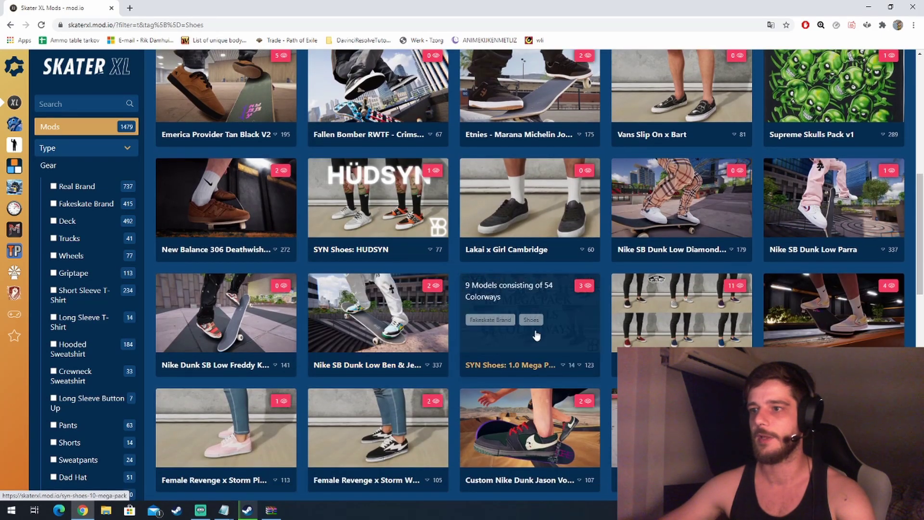
{"action": "left_click", "coordinate": [427, 338]}
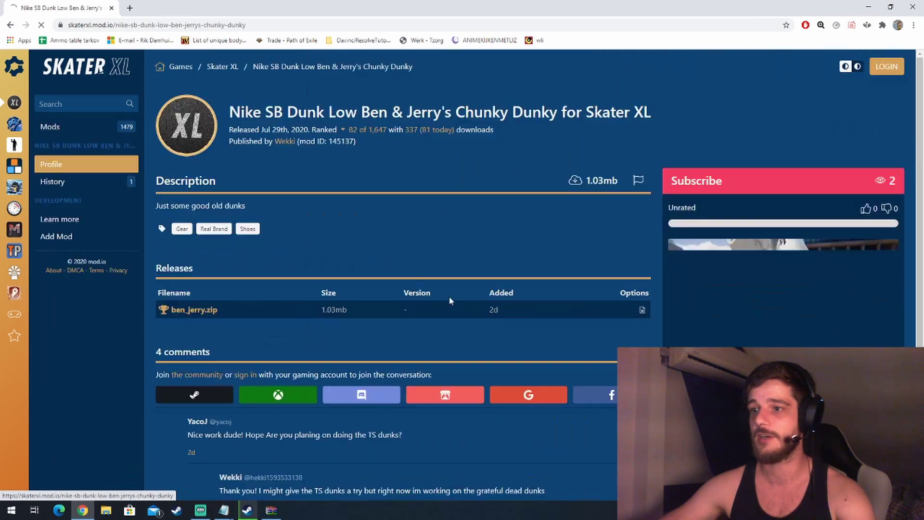
{"action": "left_click", "coordinate": [212, 310]}
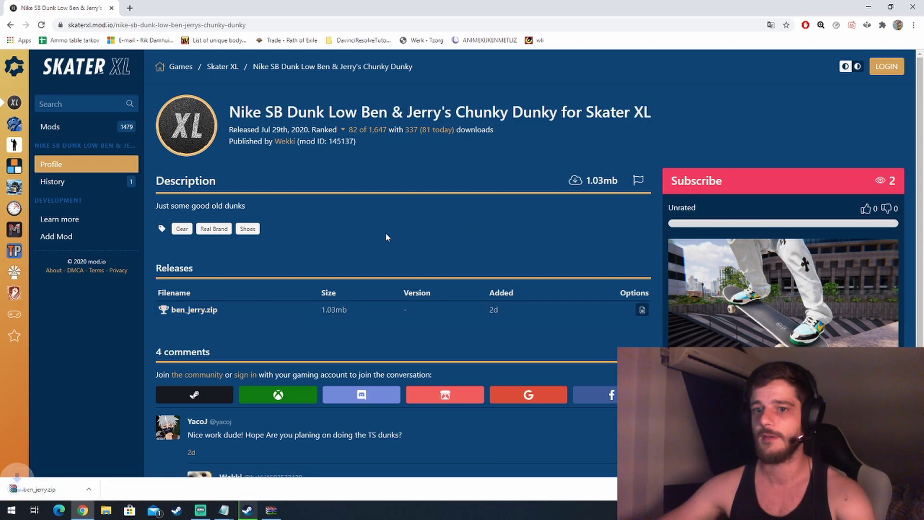
Open ben_jerry.zip in WinRAR, go into its ben_jerry folder and minimize the browser.
{"action": "left_click", "coordinate": [46, 495]}
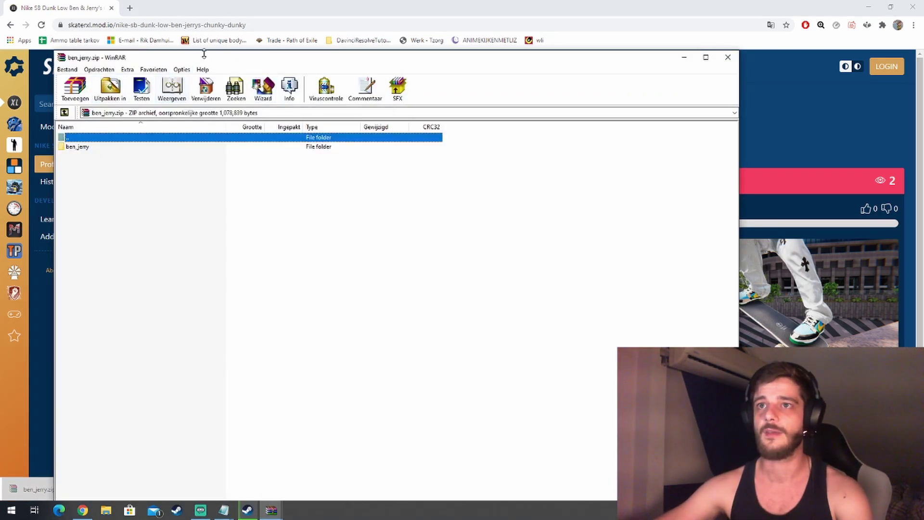
{"action": "left_click_drag", "start_coordinate": [204, 53], "coordinate": [474, 32]}
{"action": "double_click", "coordinate": [343, 126]}
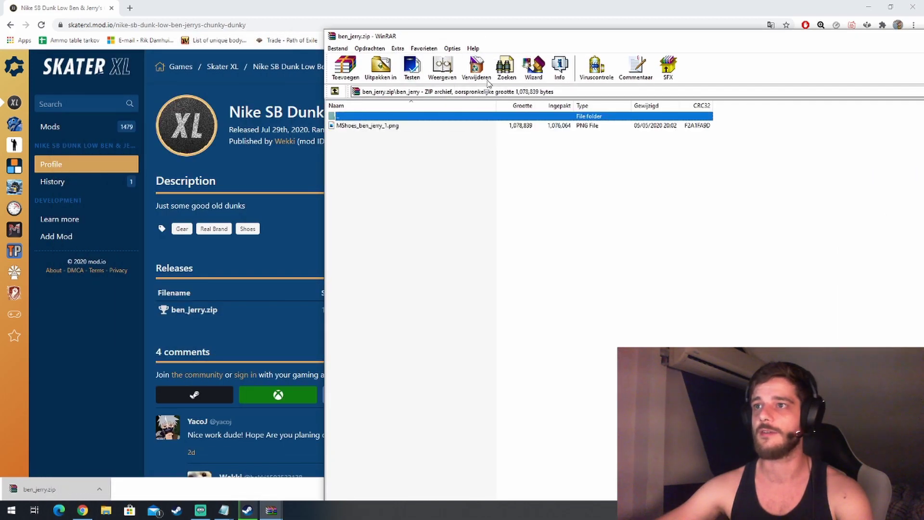
{"action": "left_click", "coordinate": [877, 7]}
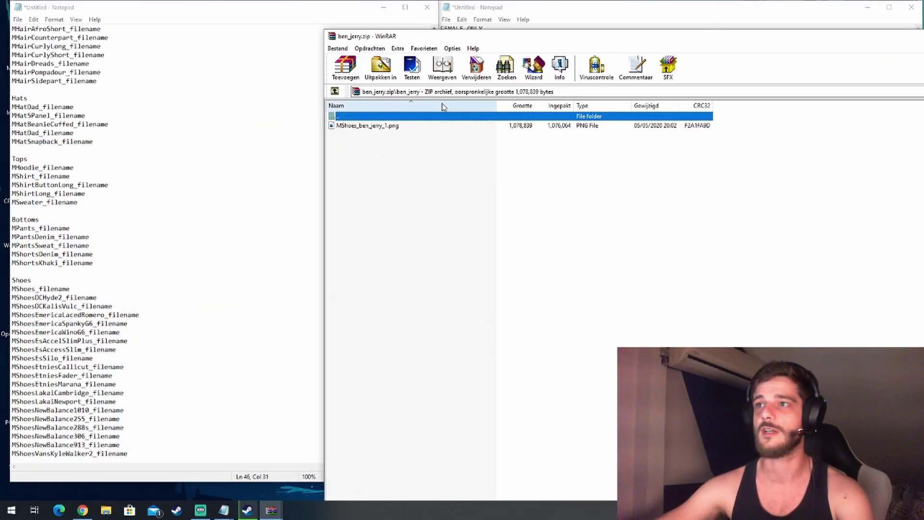
Open the Gear folder in Documents\SkaterXL in File Explorer and place its window below the archive's file list.
{"action": "left_click", "coordinate": [106, 511]}
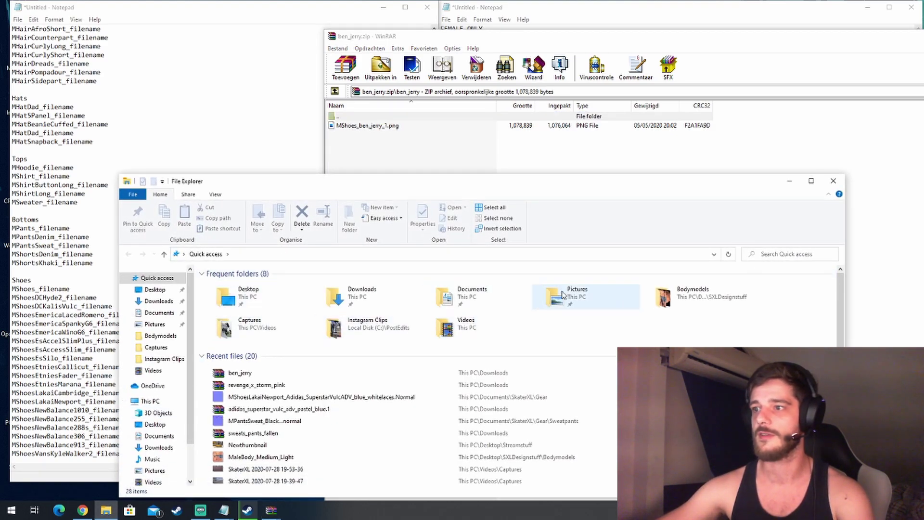
{"action": "left_click", "coordinate": [159, 436]}
{"action": "double_click", "coordinate": [222, 430]}
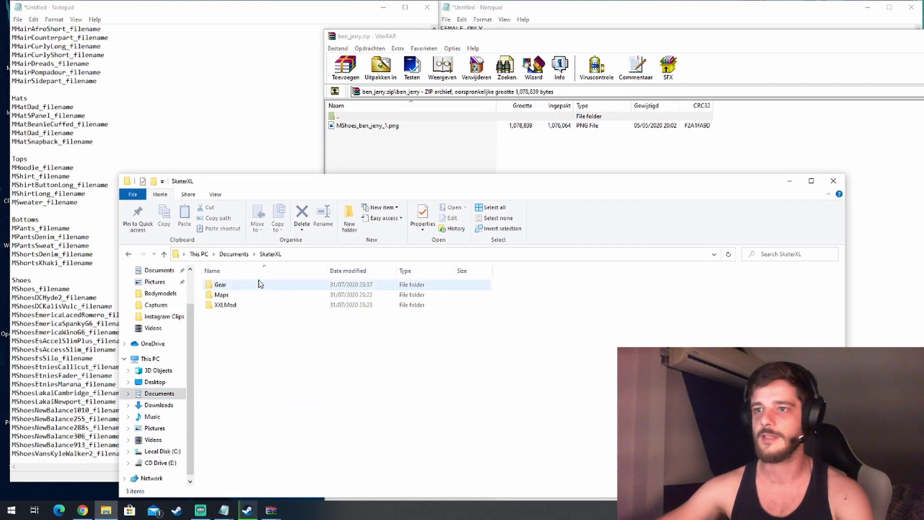
{"action": "double_click", "coordinate": [239, 285]}
{"action": "left_click_drag", "start_coordinate": [431, 191], "coordinate": [364, 236]}
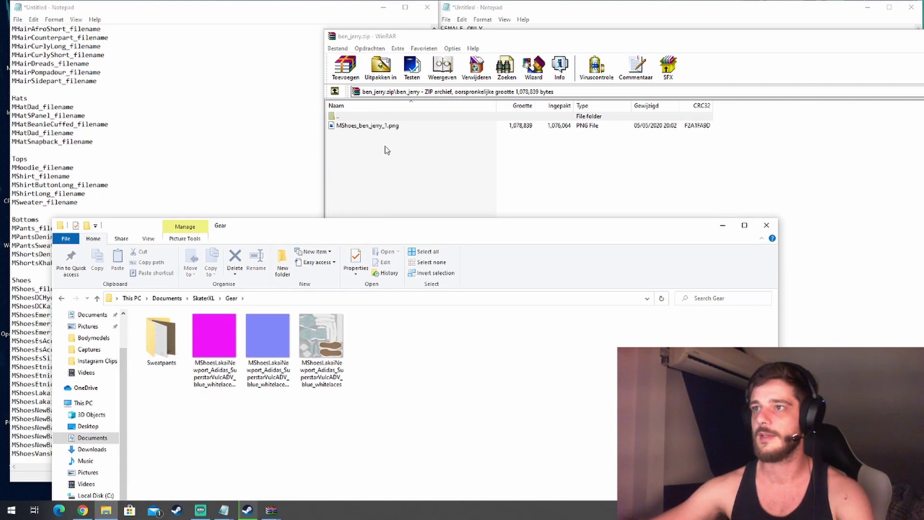
Extract MShoes_ben_jerry_1.png from the archive into the Gear folder and close the archive.
{"action": "left_click_drag", "start_coordinate": [385, 127], "coordinate": [389, 316]}
{"action": "left_click_drag", "start_coordinate": [245, 439], "coordinate": [248, 436]}
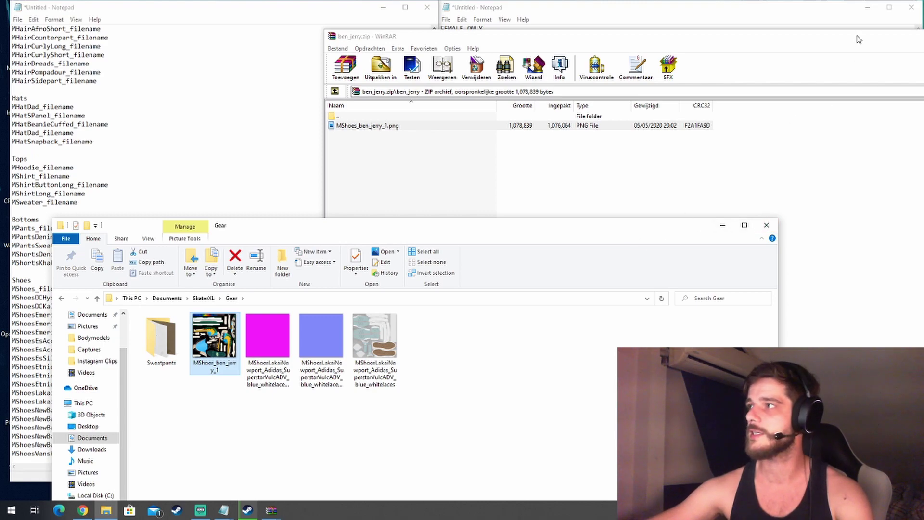
{"action": "left_click_drag", "start_coordinate": [859, 40], "coordinate": [604, 38]}
{"action": "left_click", "coordinate": [741, 34]}
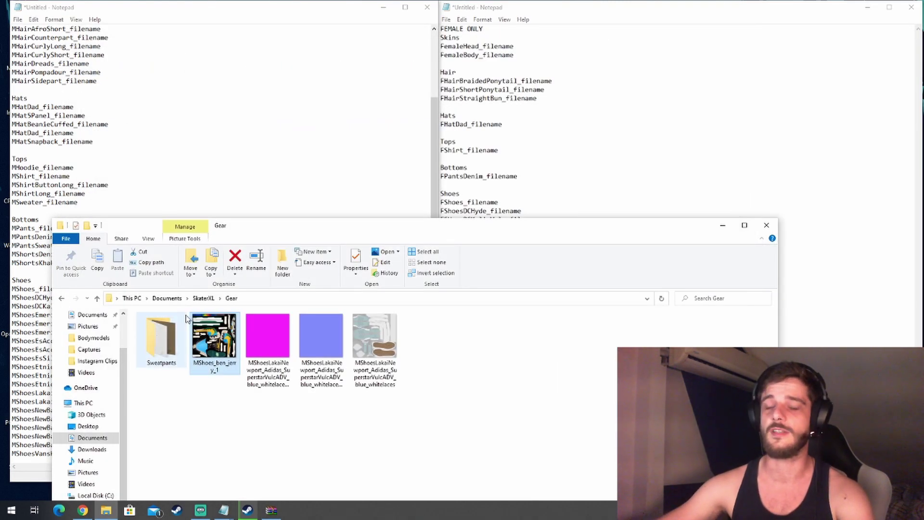
Rename the extracted shoe texture in the Gear folder as Benandjerryshoes.
{"action": "right_click", "coordinate": [210, 364]}
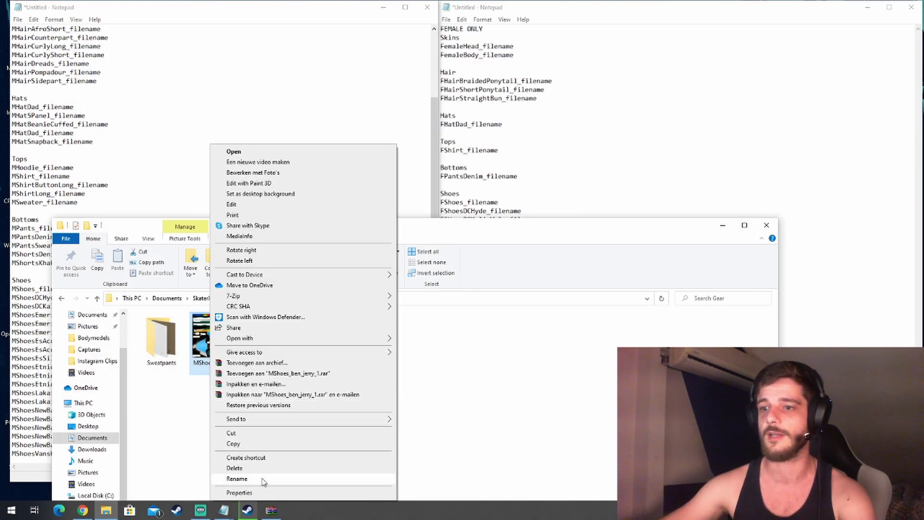
{"action": "left_click", "coordinate": [266, 483]}
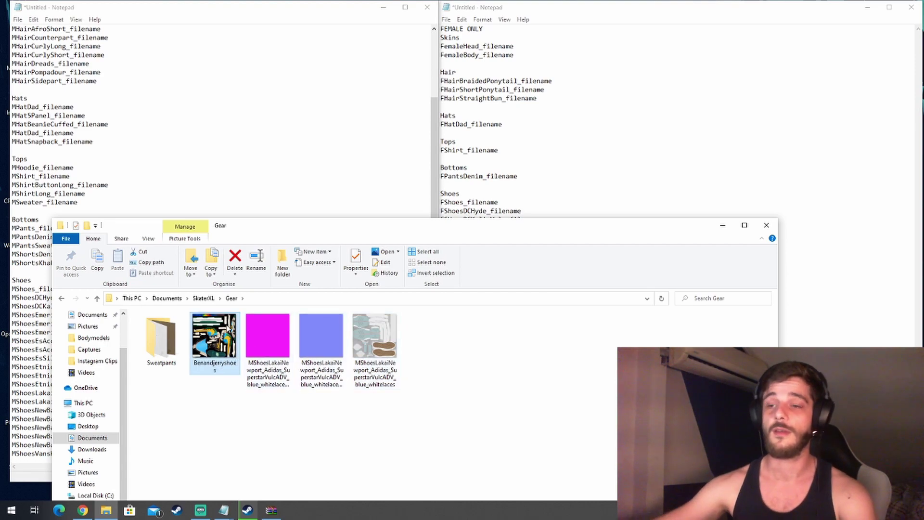
Switch to Skater XL and open the character customization for Male Standard.
{"action": "left_click", "coordinate": [247, 510]}
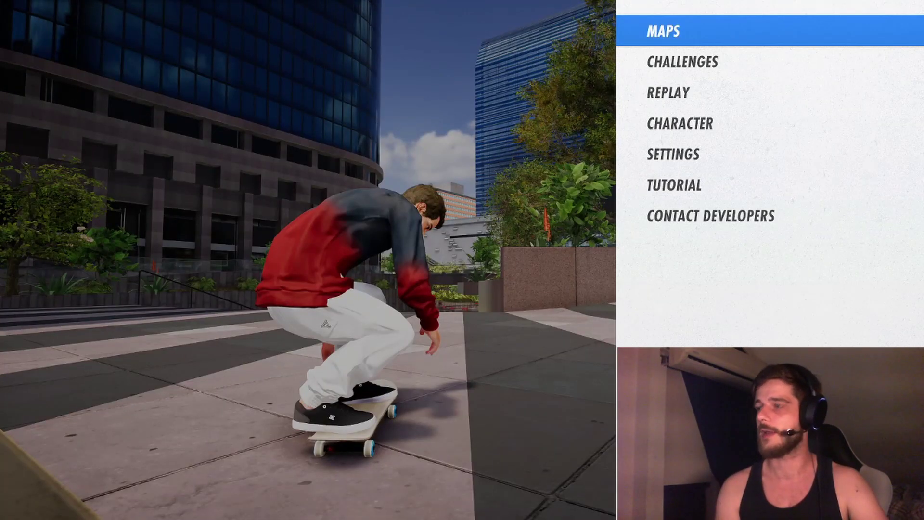
{"action": "key", "text": "Down"}
{"action": "key", "text": "Down"}
{"action": "key", "text": "Down"}
{"action": "key", "text": "Return"}
{"action": "key", "text": "Return"}
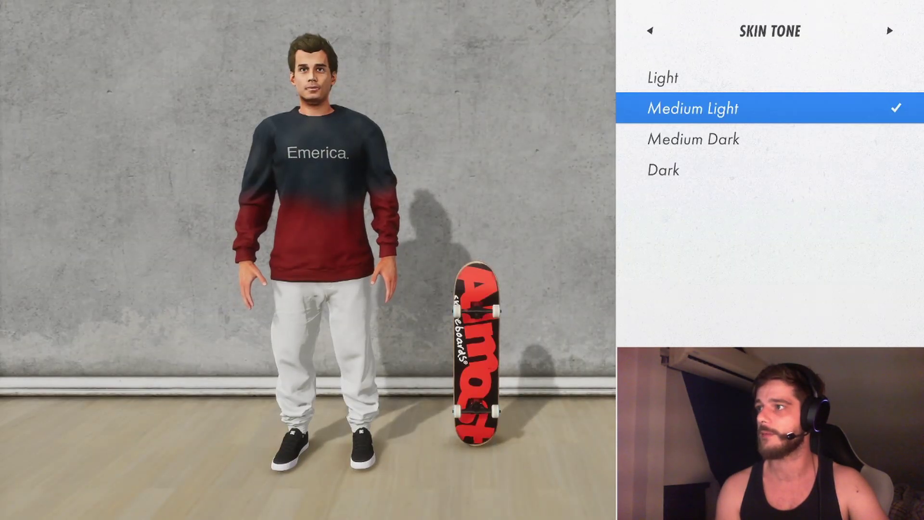
Go through the gear categories to Custom Shoes and check whether the Ben & Jerry shoes are listed.
{"action": "key", "text": "Right"}
{"action": "key", "text": "Right"}
{"action": "key", "text": "Right"}
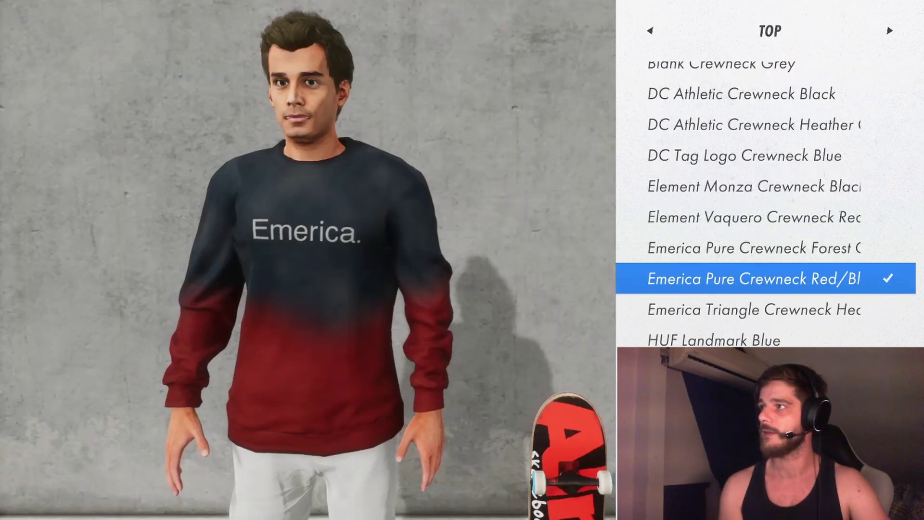
{"action": "key", "text": "Right"}
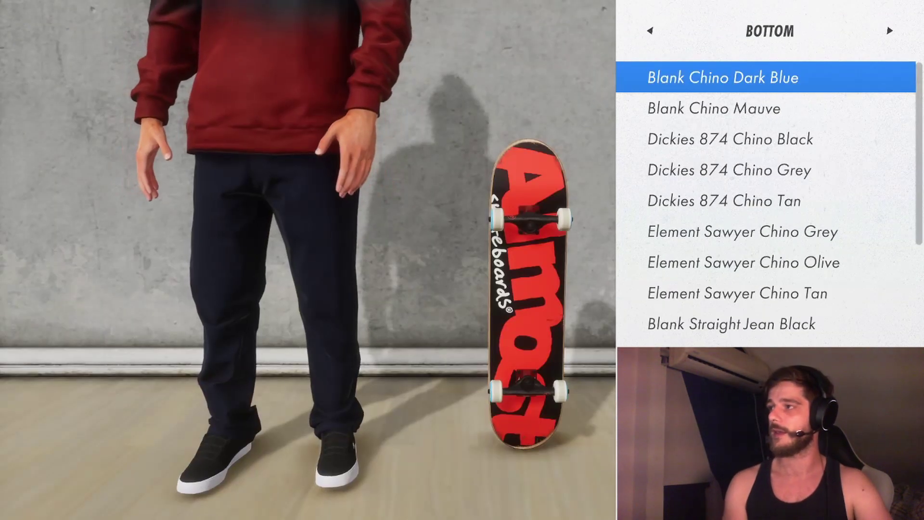
{"action": "key", "text": "Right"}
{"action": "key", "text": "Right"}
{"action": "key", "text": "Right"}
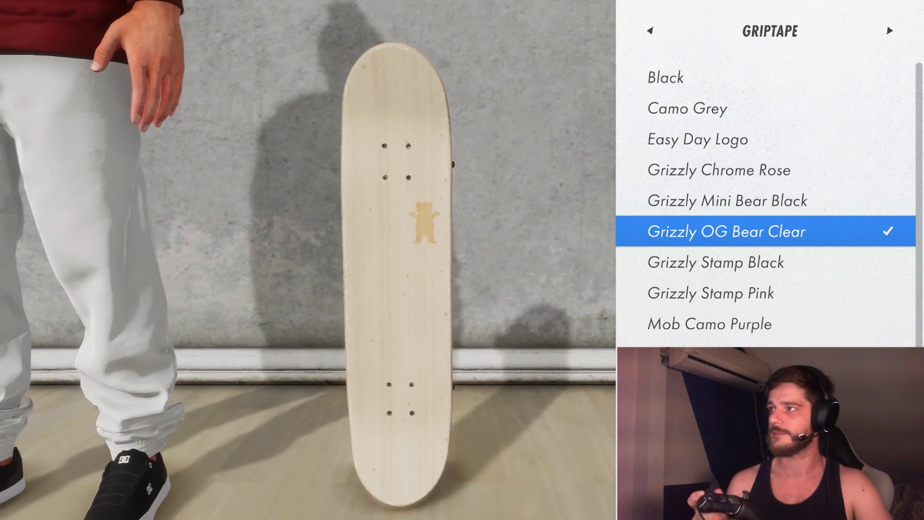
{"action": "key", "text": "Right"}
{"action": "key", "text": "Right"}
{"action": "key", "text": "Right"}
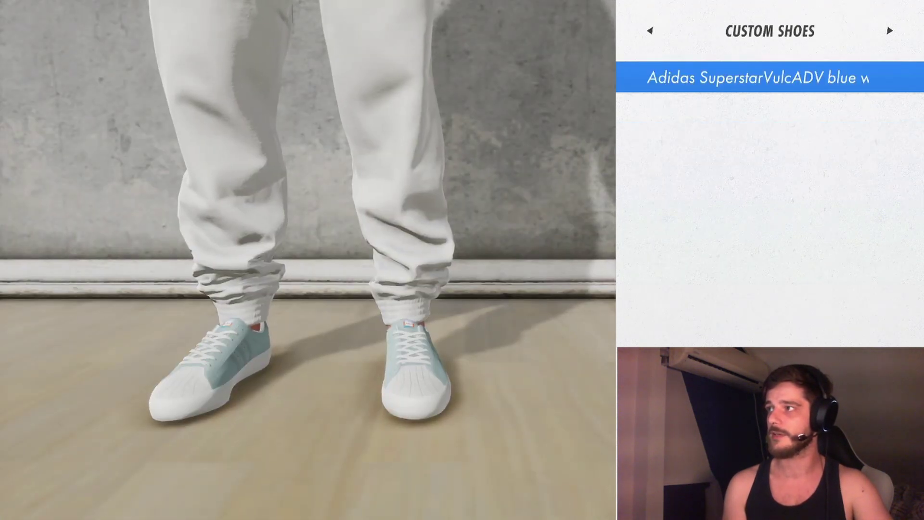
{"action": "key", "text": "Left"}
{"action": "key", "text": "Right"}
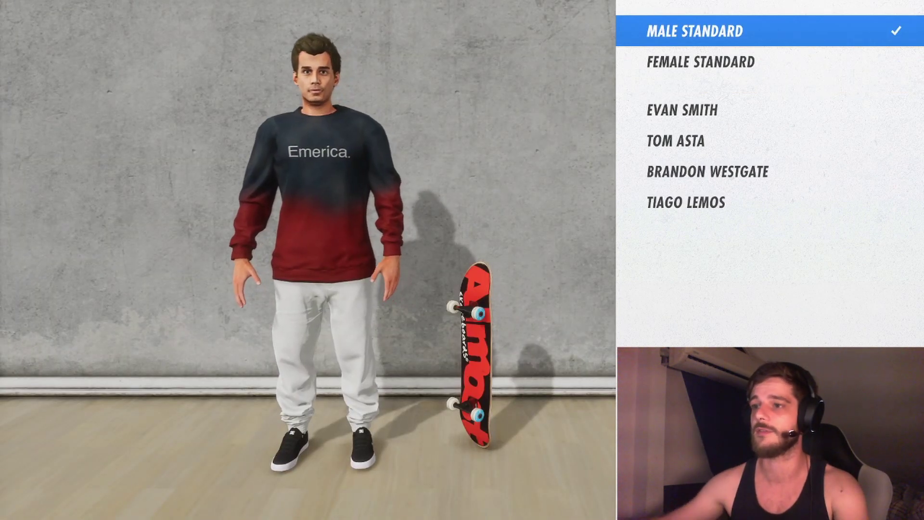
Switch to the Gear folder and rename the Benandjerryshoes texture as MShoes_BenandJerry.
{"action": "key", "text": "alt+Tab"}
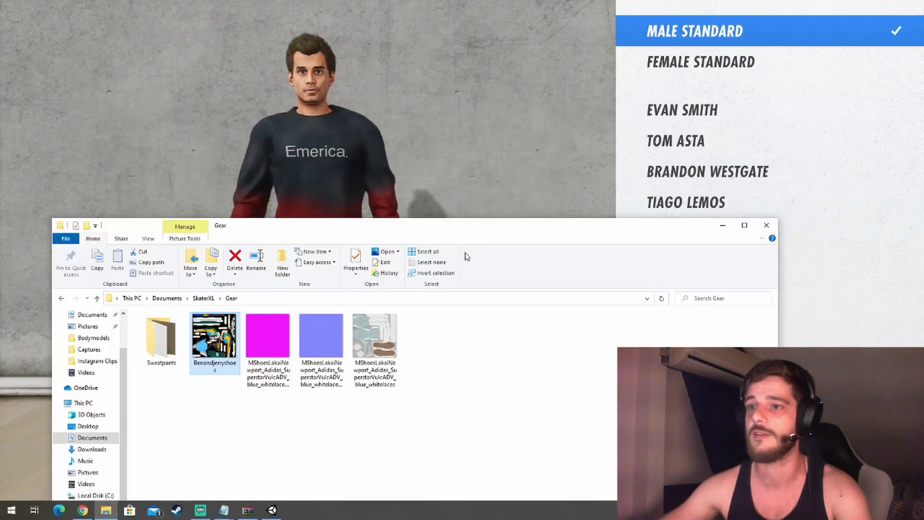
{"action": "right_click", "coordinate": [237, 338]}
{"action": "left_click", "coordinate": [219, 338]}
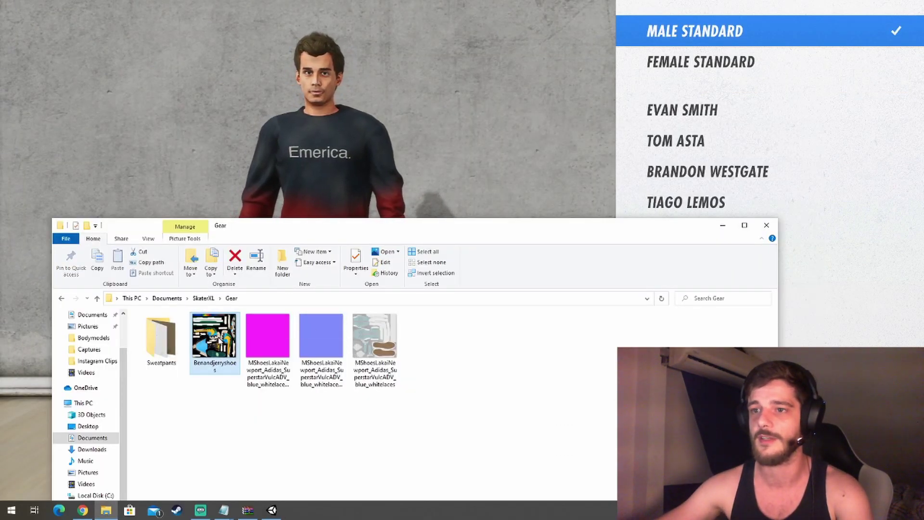
{"action": "left_click_drag", "start_coordinate": [257, 235], "coordinate": [291, 143]}
{"action": "right_click", "coordinate": [244, 245]}
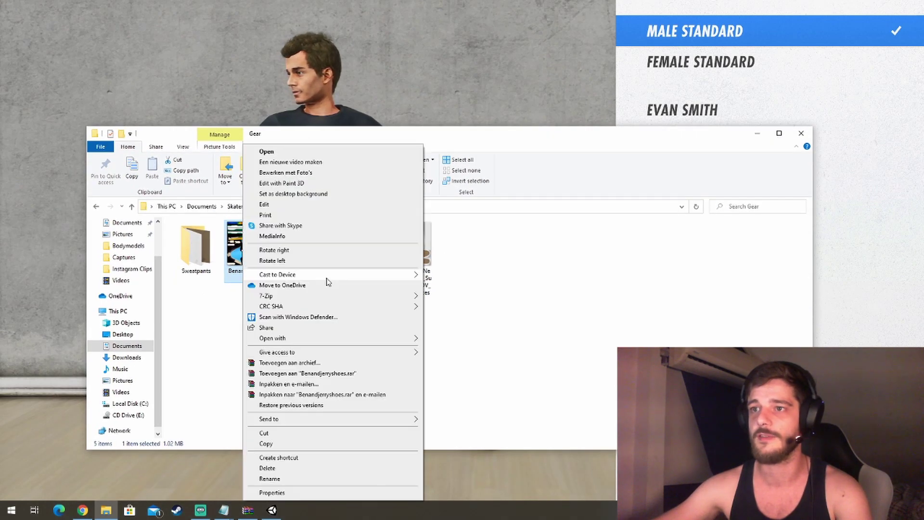
{"action": "left_click", "coordinate": [289, 479]}
{"action": "type", "text": "MShoes_BenandJerry"}
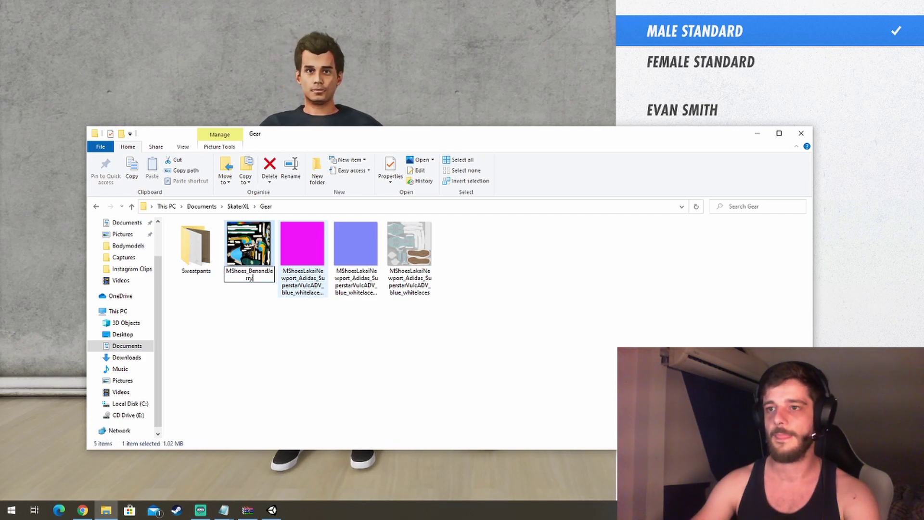
Switch to Skater XL and reopen the character customization for Male Standard.
{"action": "key", "text": "alt+Tab"}
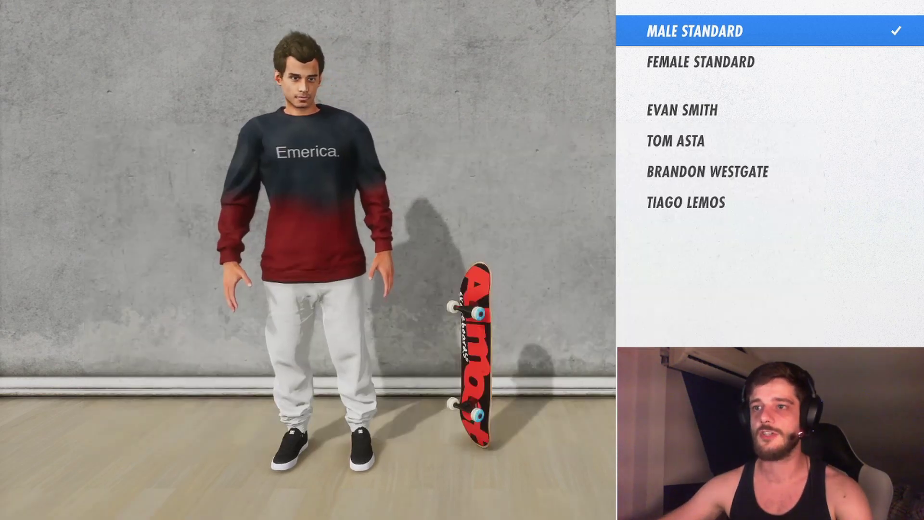
{"action": "key", "text": "Escape"}
{"action": "key", "text": "Down"}
{"action": "key", "text": "Down"}
{"action": "key", "text": "Return"}
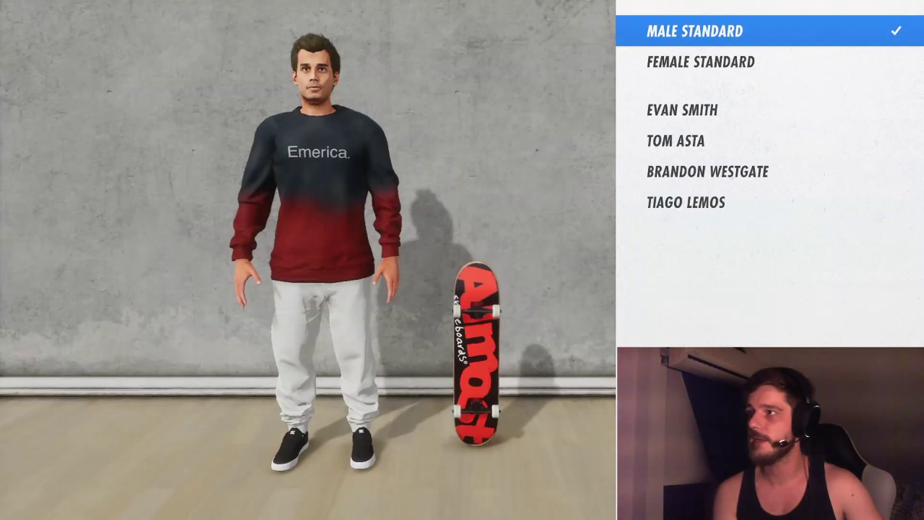
Go through the gear categories to Custom Shoes, put on the BenandJerry shoes and return to the game.
{"action": "key", "text": "Right"}
{"action": "key", "text": "Right"}
{"action": "key", "text": "Right"}
{"action": "key", "text": "Right"}
{"action": "key", "text": "Right"}
{"action": "key", "text": "Right"}
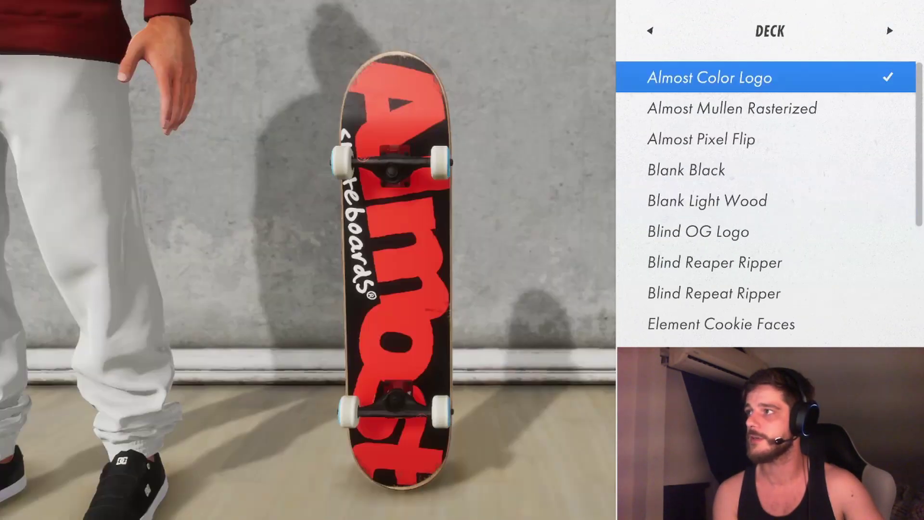
{"action": "key", "text": "Right"}
{"action": "key", "text": "Right"}
{"action": "key", "text": "Right"}
{"action": "key", "text": "Right"}
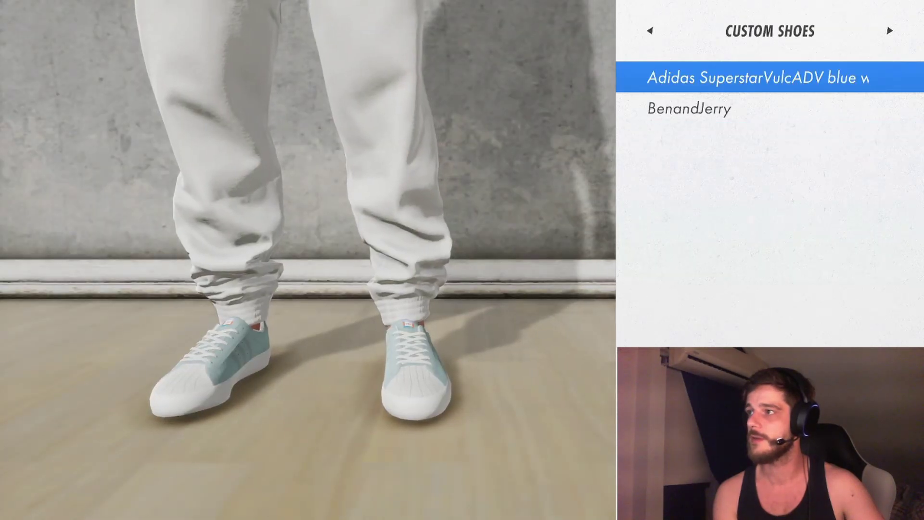
{"action": "key", "text": "Down"}
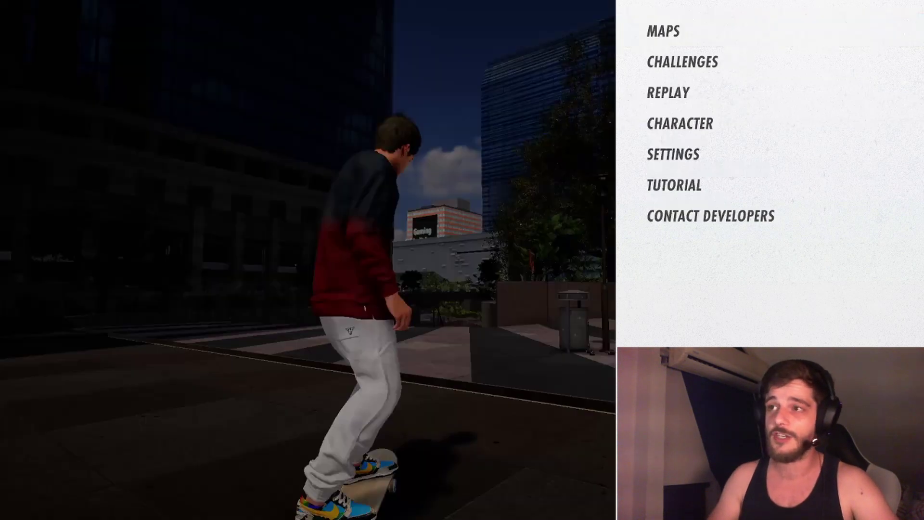
{"action": "key", "text": "Escape"}
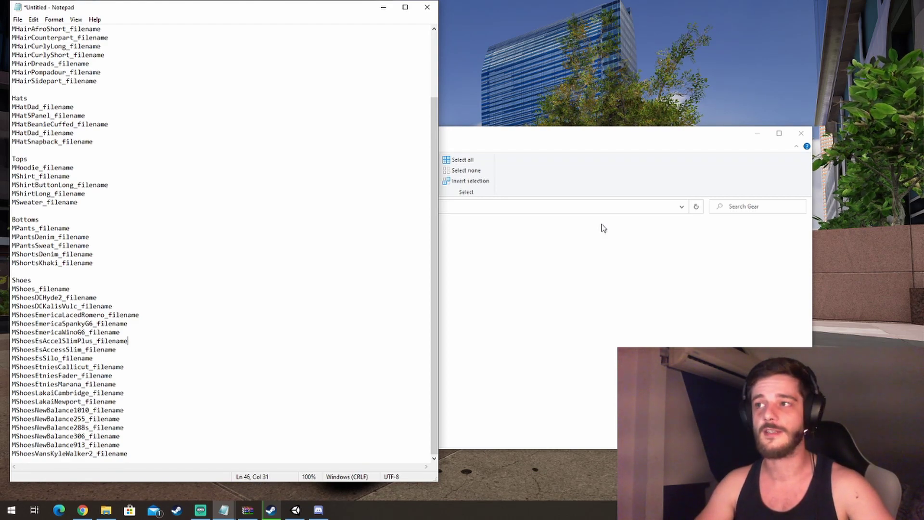
Bring the Gear folder window forward, move it beside the prefix list and minimize the Notepad window.
{"action": "left_click", "coordinate": [533, 154]}
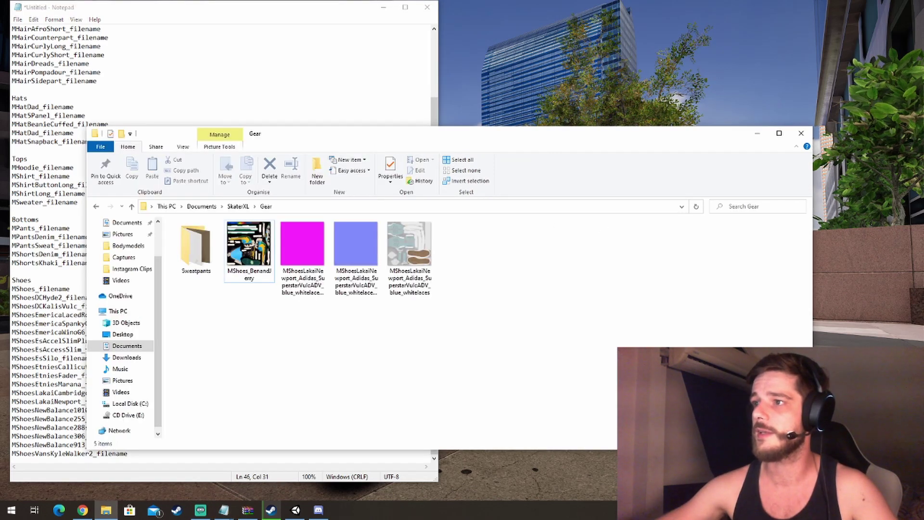
{"action": "left_click_drag", "start_coordinate": [481, 139], "coordinate": [635, 103]}
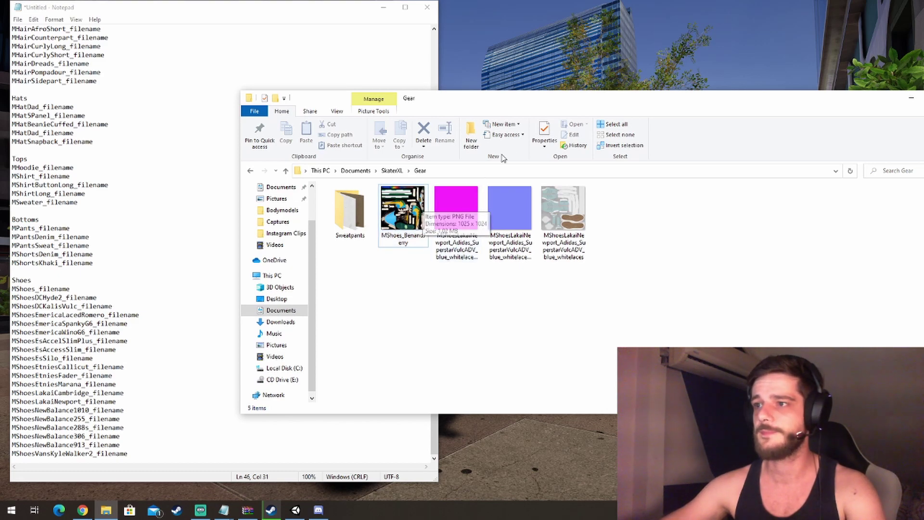
{"action": "right_click", "coordinate": [368, 292]}
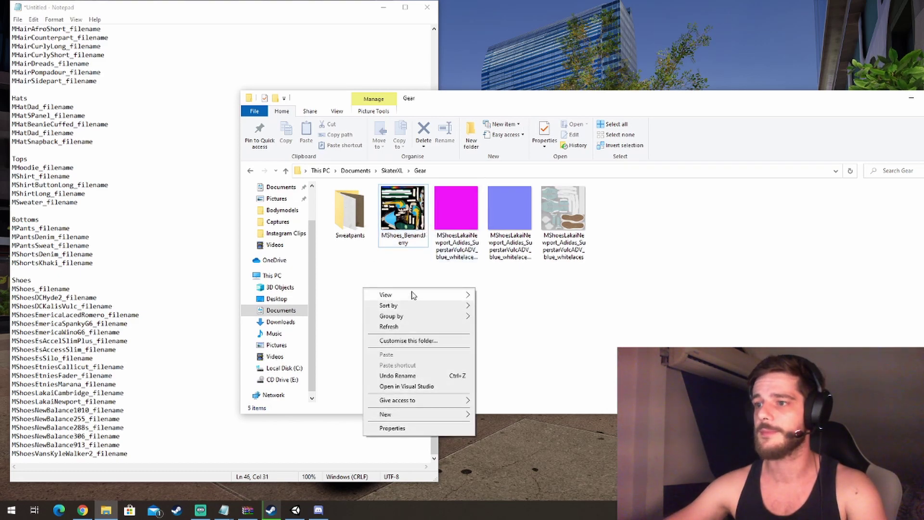
{"action": "left_click", "coordinate": [367, 273]}
{"action": "left_click", "coordinate": [383, 9]}
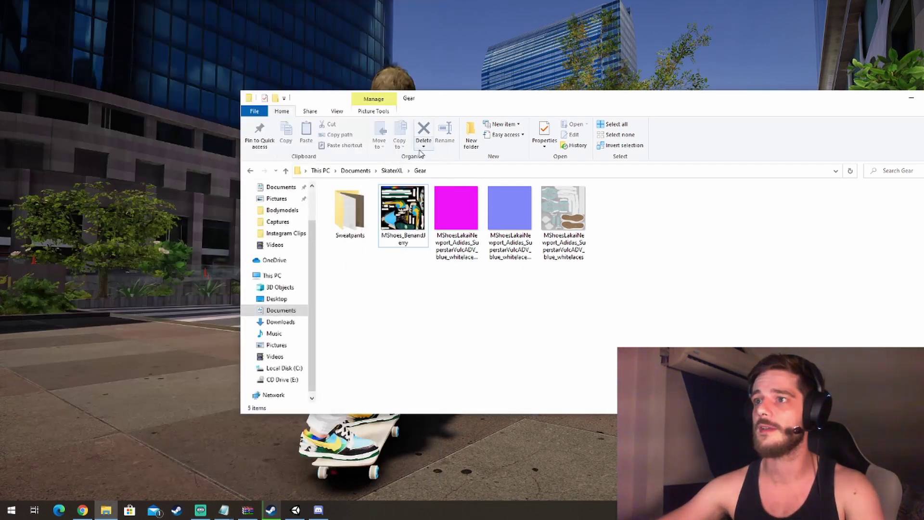
{"action": "right_click", "coordinate": [354, 312]}
{"action": "mouse_move", "coordinate": [437, 314]}
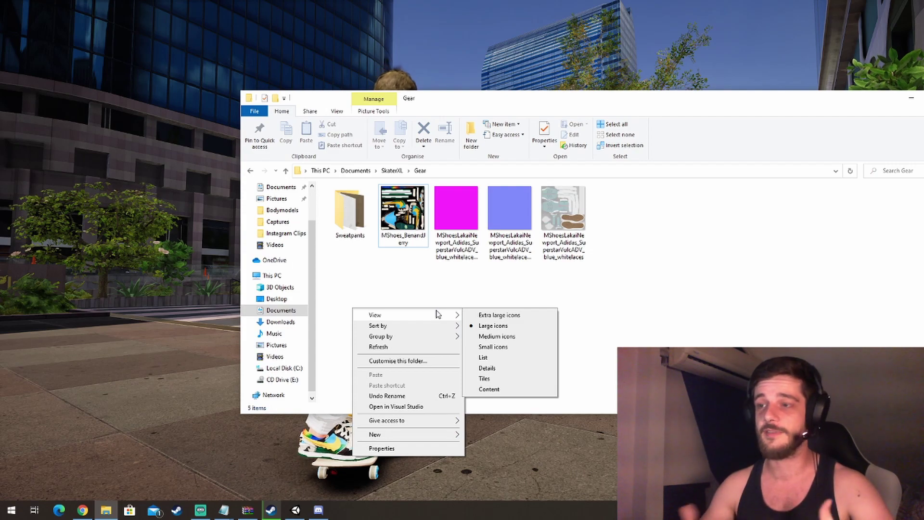
{"action": "left_click", "coordinate": [390, 302]}
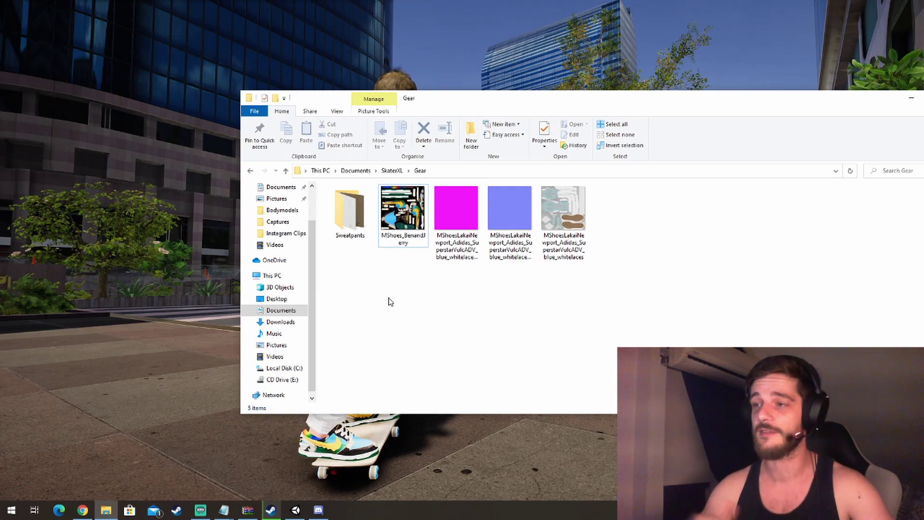
{"action": "right_click", "coordinate": [371, 295]}
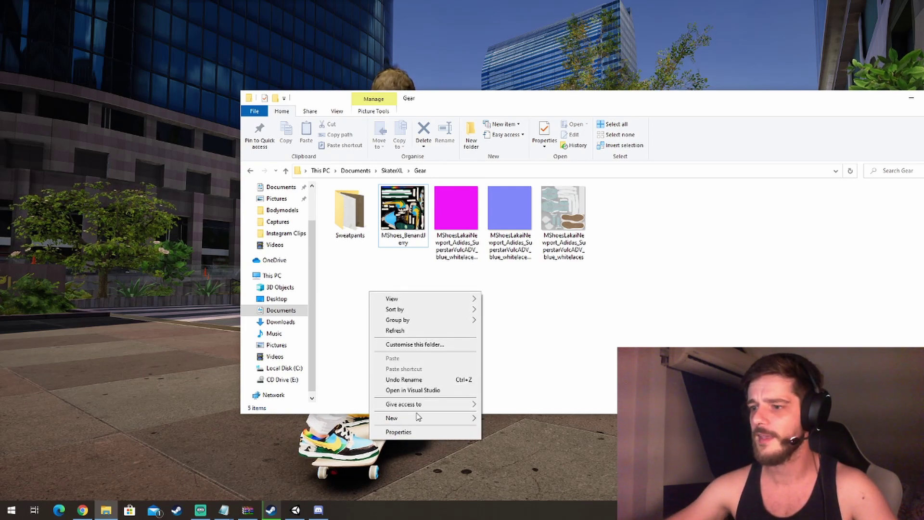
{"action": "mouse_move", "coordinate": [418, 417]}
{"action": "key", "text": "Escape"}
{"action": "key", "text": "Escape"}
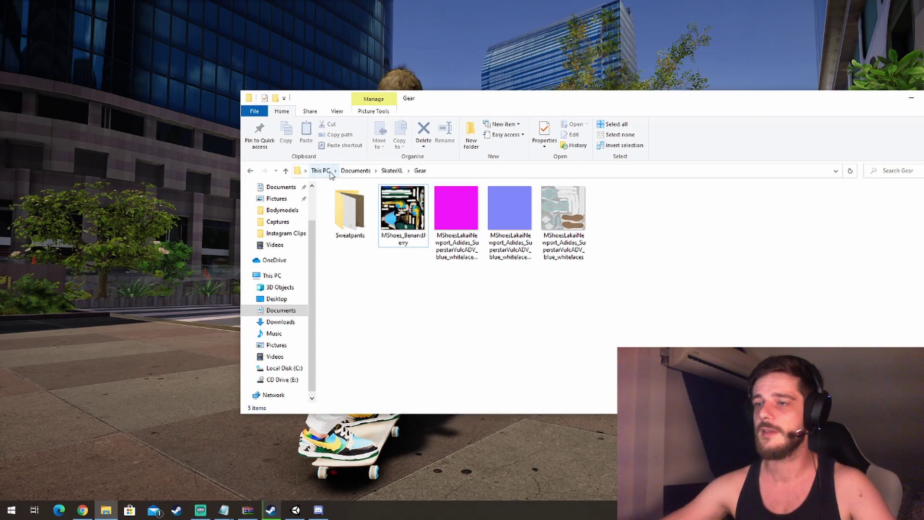
Go up to the SkaterXL documents folder and open its Maps folder.
{"action": "right_click", "coordinate": [377, 322]}
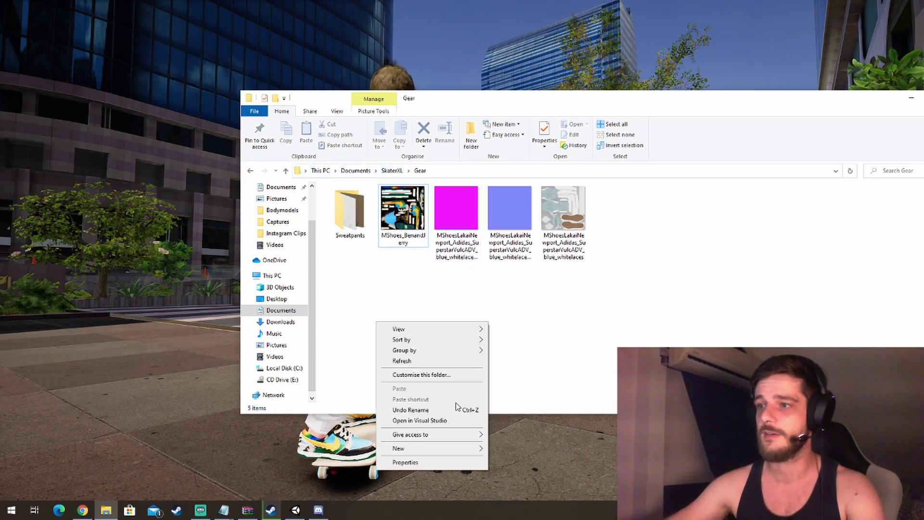
{"action": "left_click", "coordinate": [393, 171]}
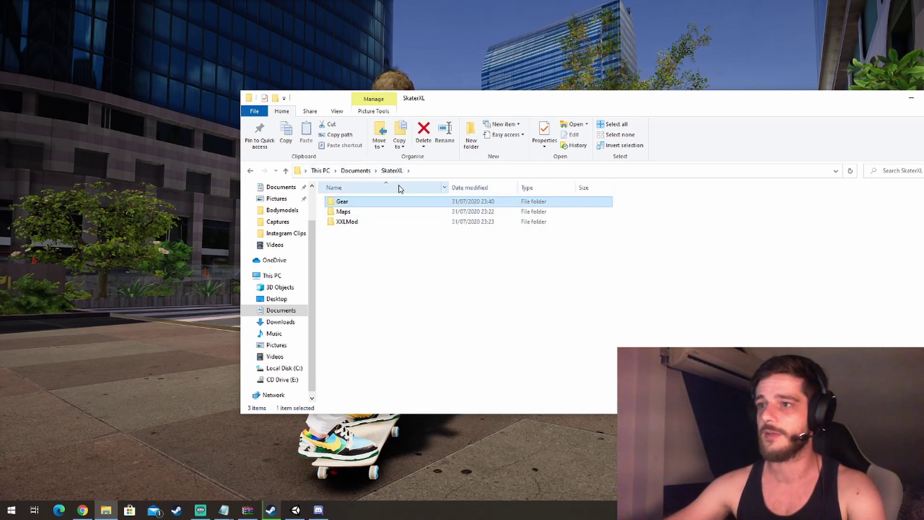
{"action": "double_click", "coordinate": [340, 211]}
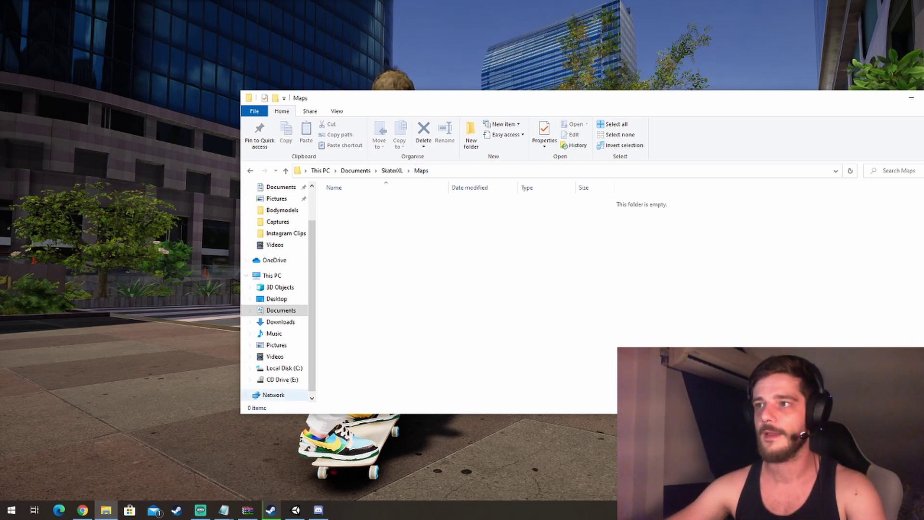
Switch to Chrome, return to the Skater XL mod list and filter it by the Map type.
{"action": "left_click", "coordinate": [84, 510]}
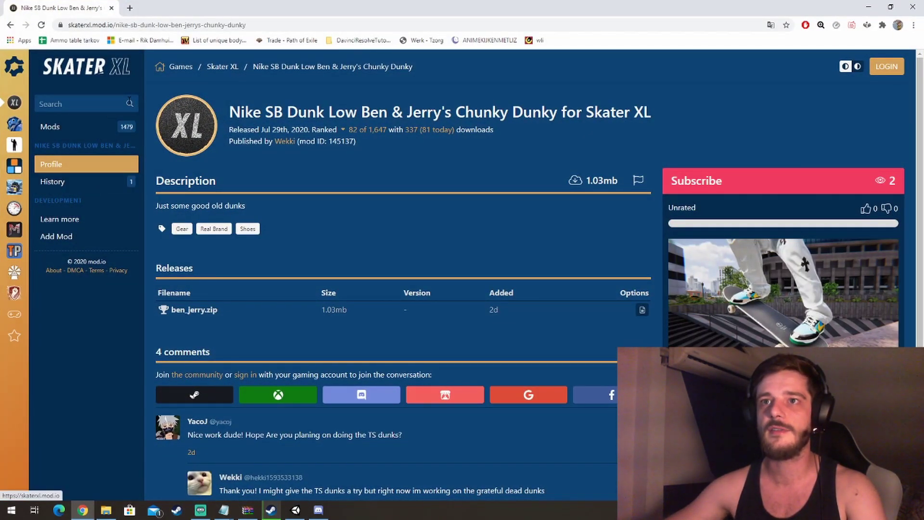
{"action": "left_click", "coordinate": [102, 103]}
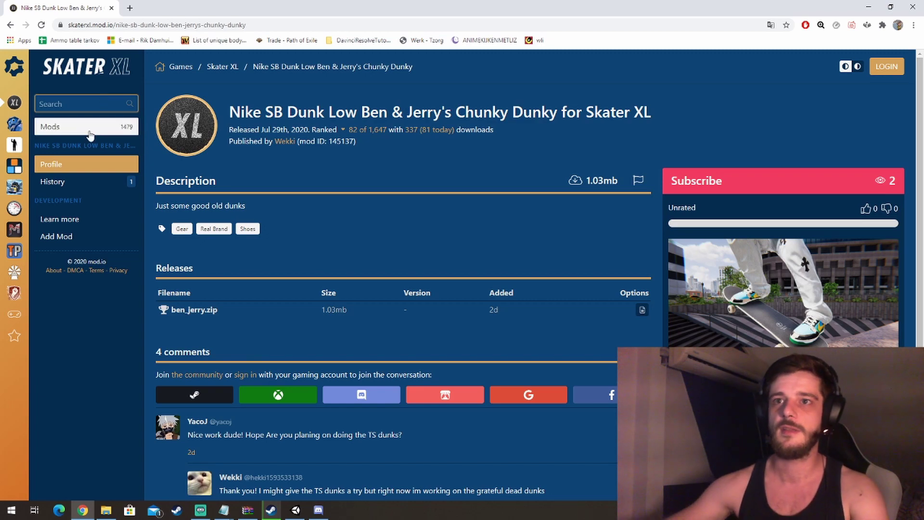
{"action": "left_click", "coordinate": [10, 24]}
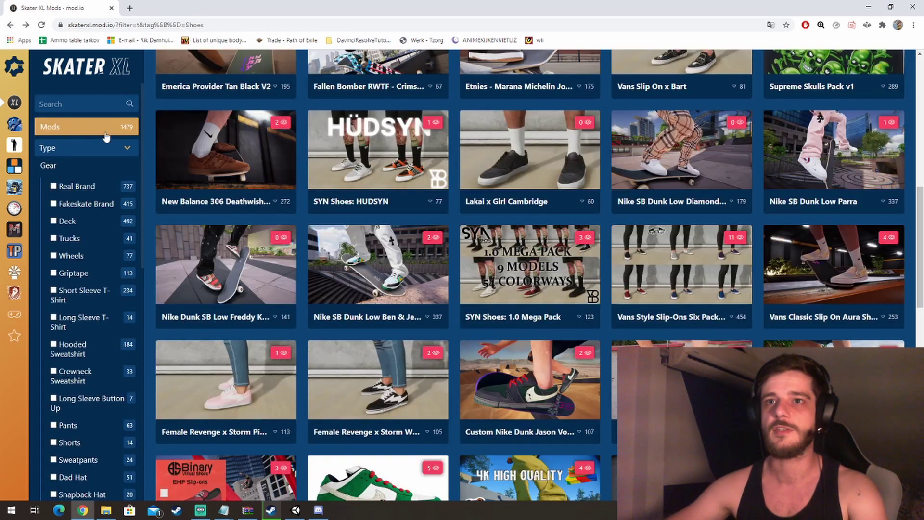
{"action": "left_click", "coordinate": [103, 146]}
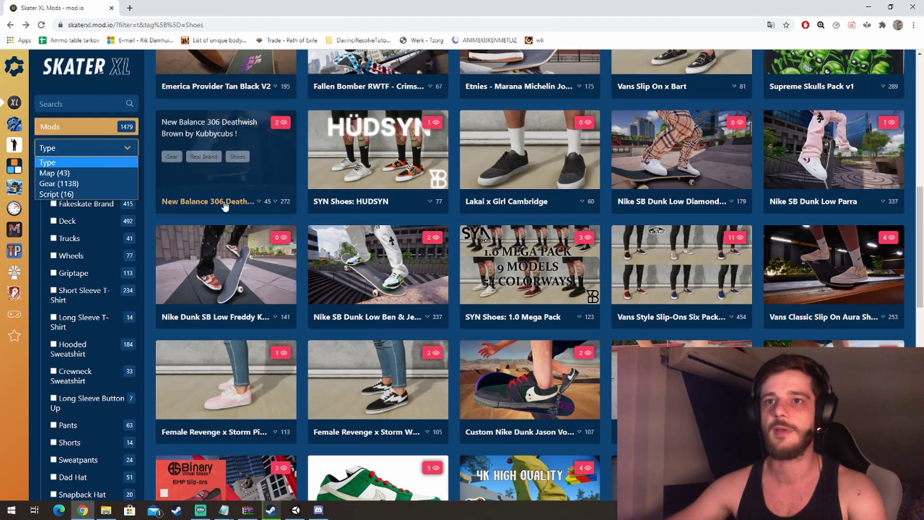
{"action": "left_click", "coordinate": [70, 173]}
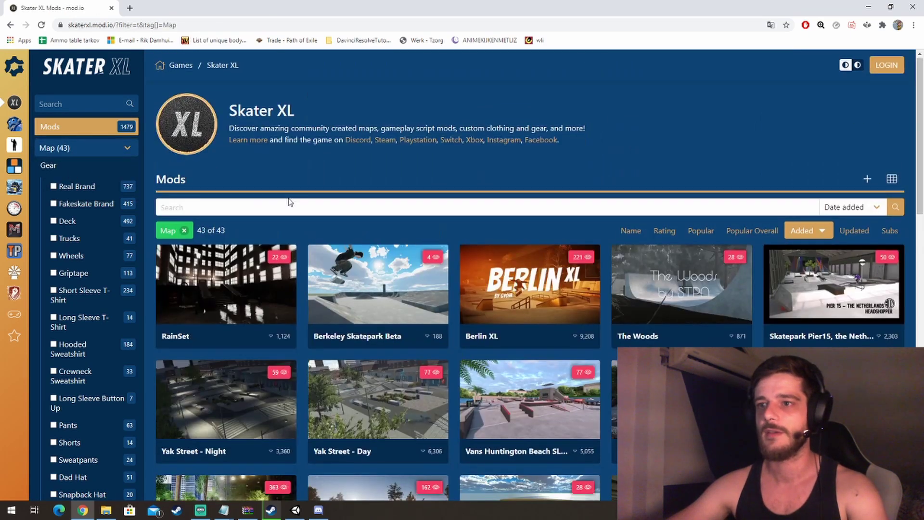
Open the RainSet map's page, check its version requirement and download rainset_by_jaybird.zip.
{"action": "scroll", "coordinate": [288, 198], "scroll_direction": "down", "scroll_amount": 2}
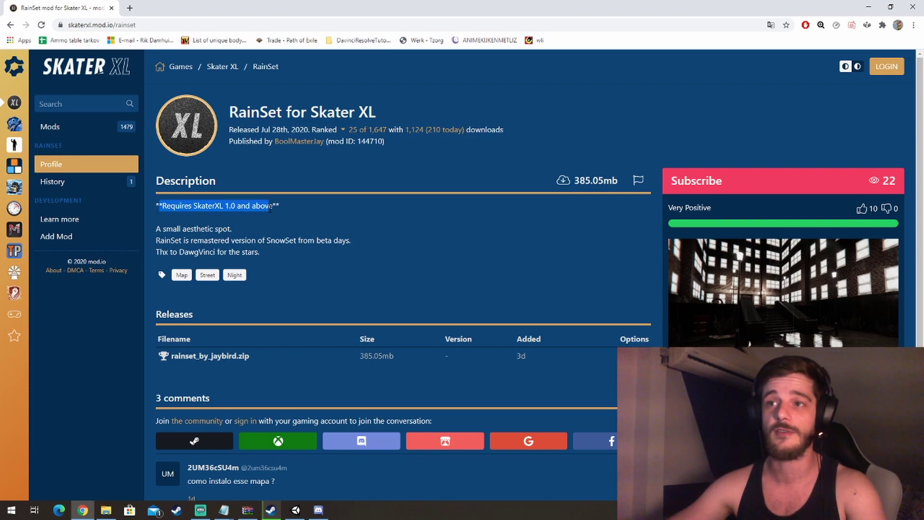
{"action": "left_click", "coordinate": [299, 208]}
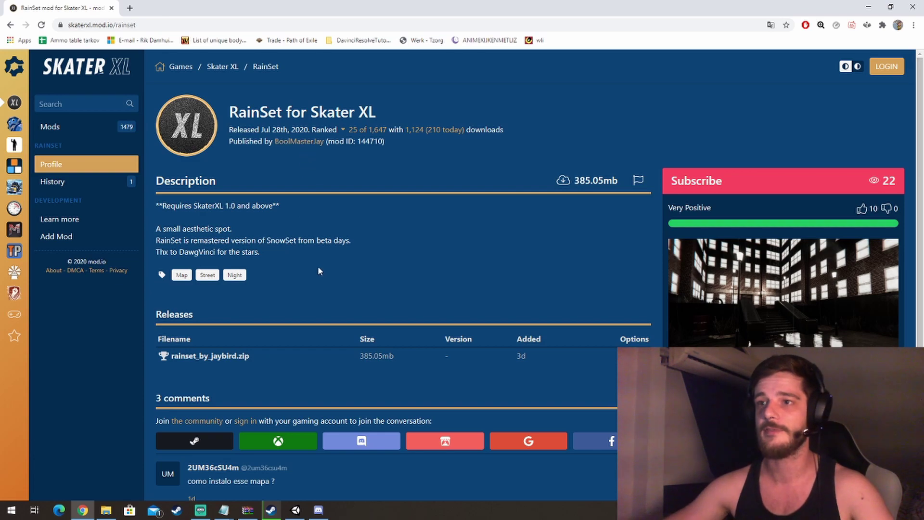
{"action": "left_click", "coordinate": [264, 356]}
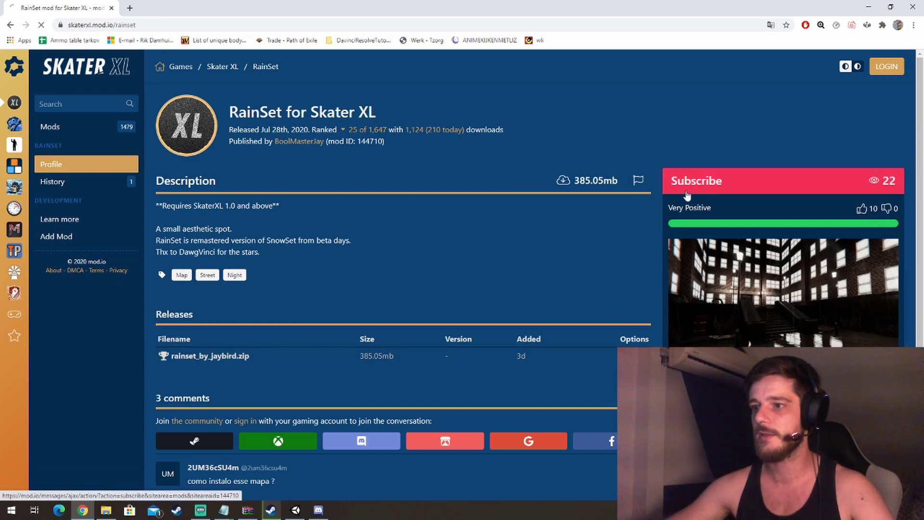
Open the rainset_by_jaybird.zip archive and minimize the other windows so it lies over the Maps folder window.
{"action": "key", "text": "super+Down"}
{"action": "left_click", "coordinate": [99, 478]}
{"action": "left_click", "coordinate": [680, 7]}
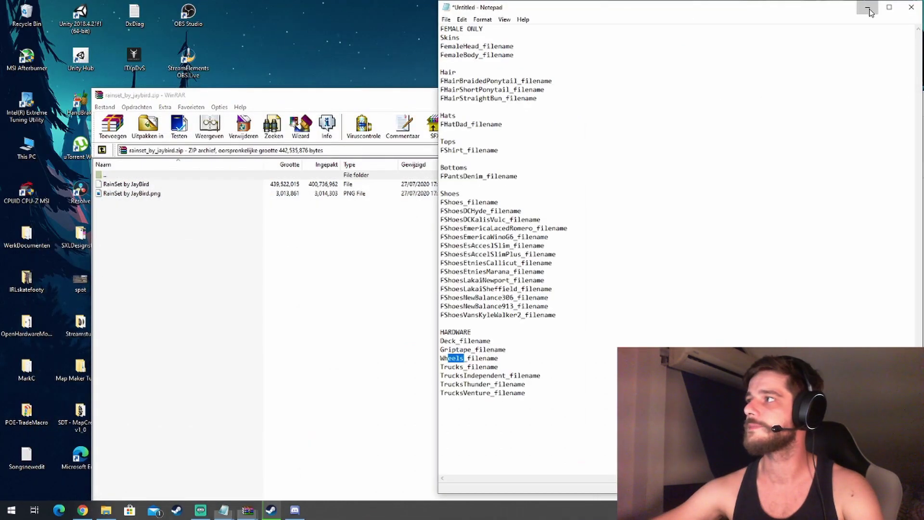
{"action": "left_click", "coordinate": [907, 12]}
{"action": "left_click", "coordinate": [892, 101]}
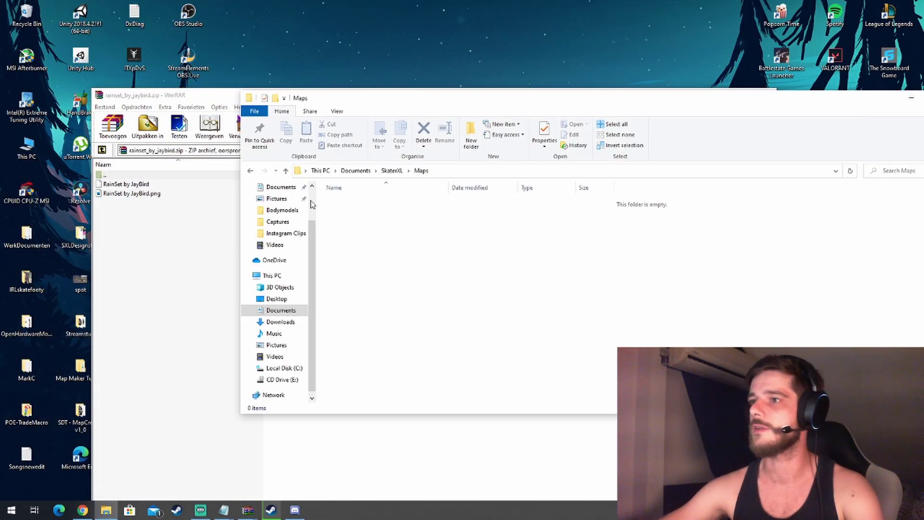
{"action": "left_click", "coordinate": [181, 231]}
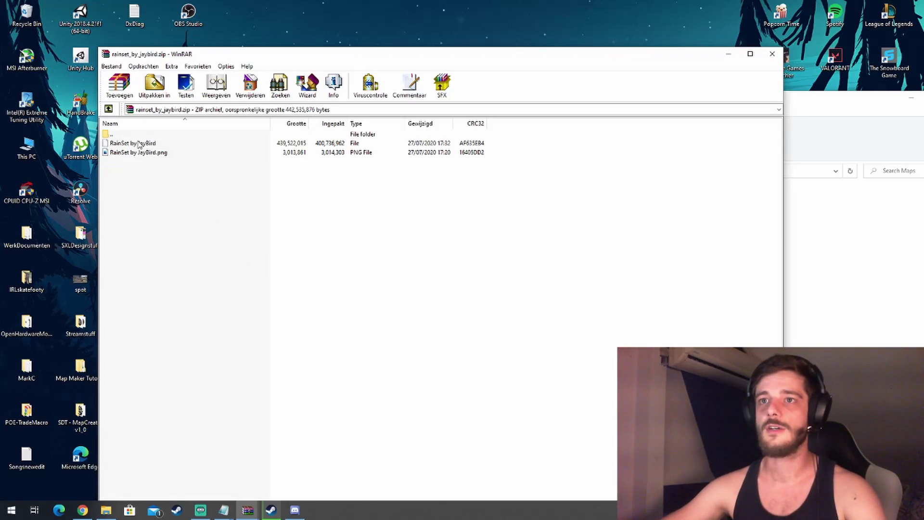
Extract the RainSet by JayBird map file from the archive into the Maps folder and minimize the archive window.
{"action": "left_click_drag", "start_coordinate": [139, 144], "coordinate": [186, 150]}
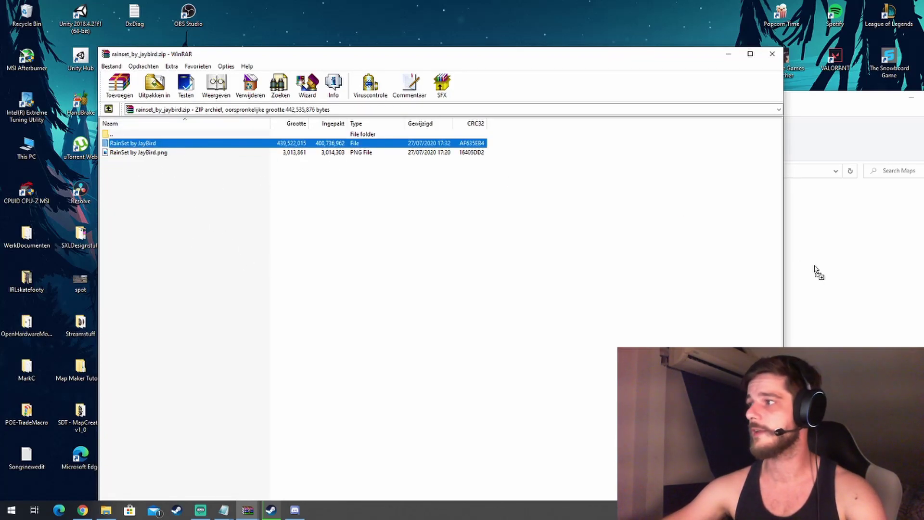
{"action": "left_click_drag", "start_coordinate": [821, 272], "coordinate": [822, 272]}
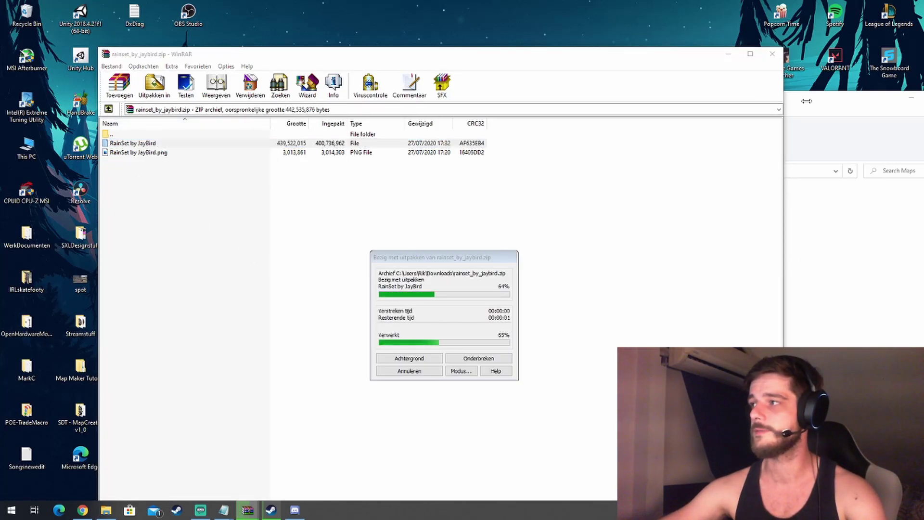
{"action": "left_click", "coordinate": [728, 54]}
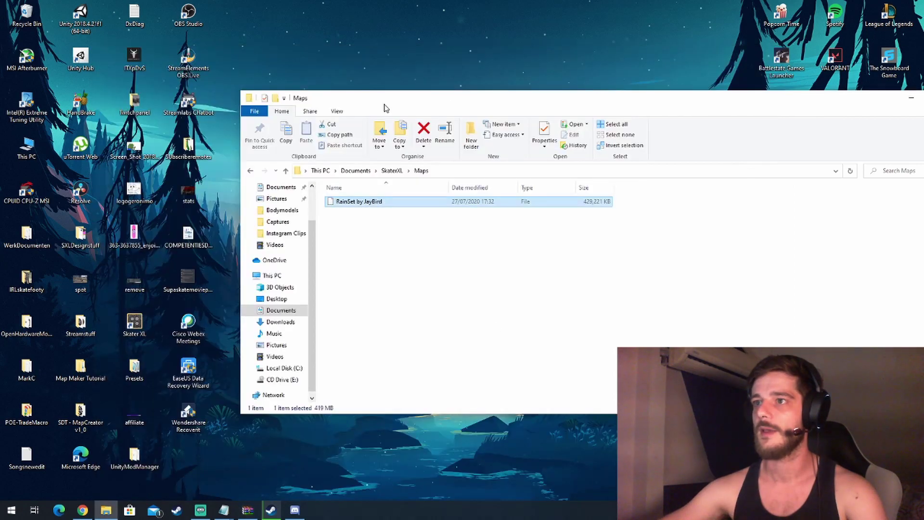
Move the Maps folder window fully into view, check the RainSet by JayBird file and minimize the window.
{"action": "left_click_drag", "start_coordinate": [385, 104], "coordinate": [292, 39]}
{"action": "left_click", "coordinate": [277, 206]}
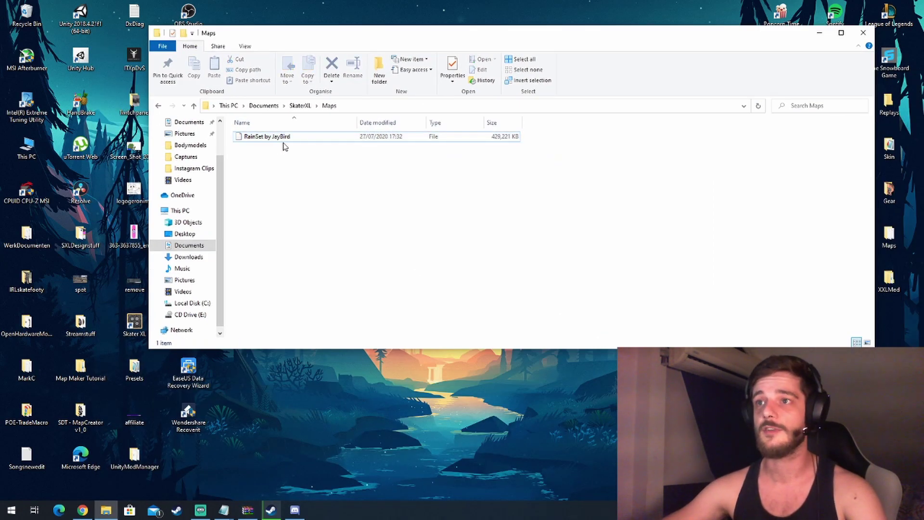
{"action": "left_click", "coordinate": [818, 32]}
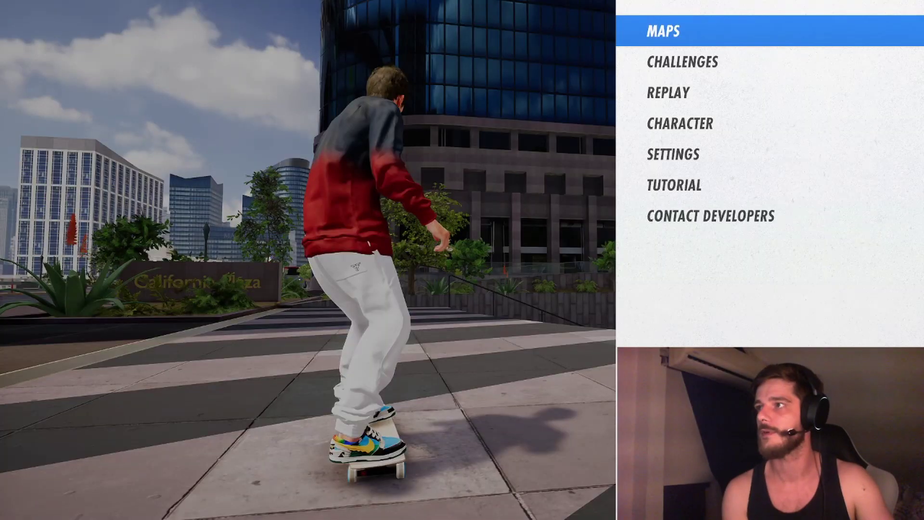
Switch to Skater XL and load the RainSet map from the community maps.
{"action": "key", "text": "Return"}
{"action": "key", "text": "Right"}
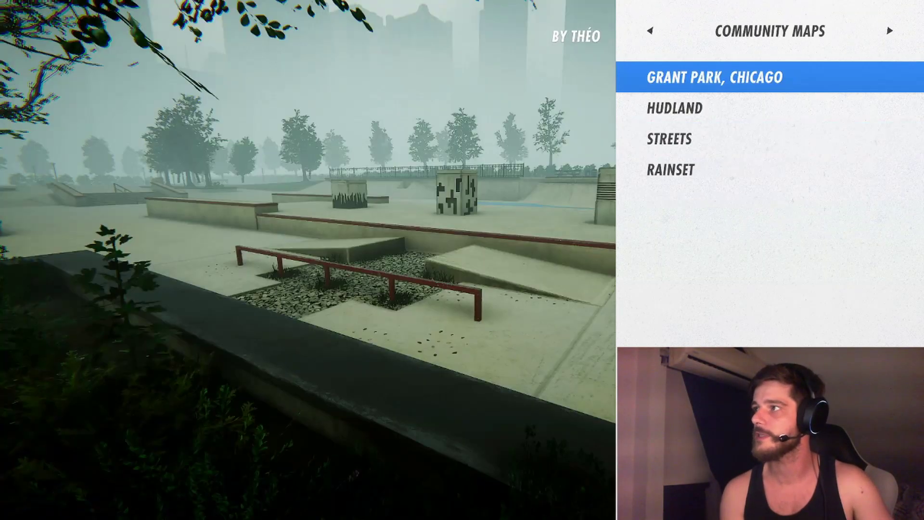
{"action": "key", "text": "Down"}
{"action": "key", "text": "Down"}
{"action": "key", "text": "Down"}
{"action": "key", "text": "Return"}
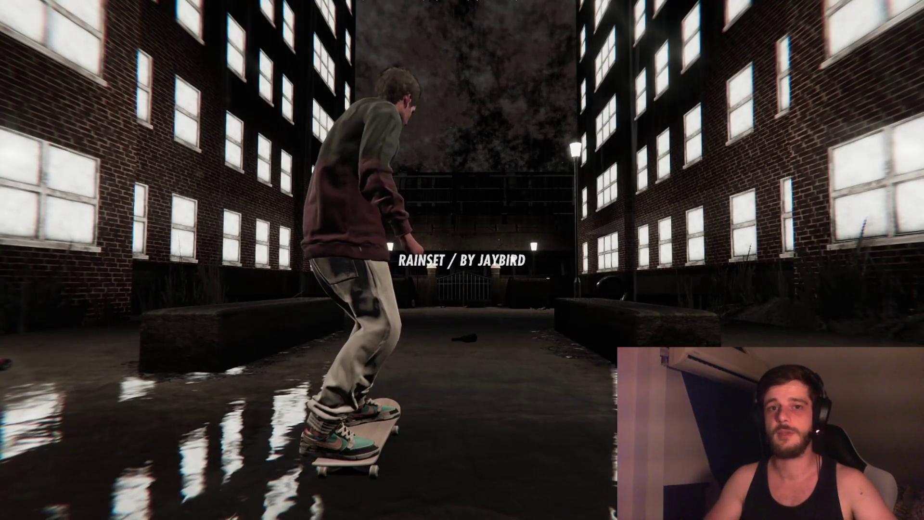
{"action": "key", "text": "w"}
{"action": "key", "text": "space"}
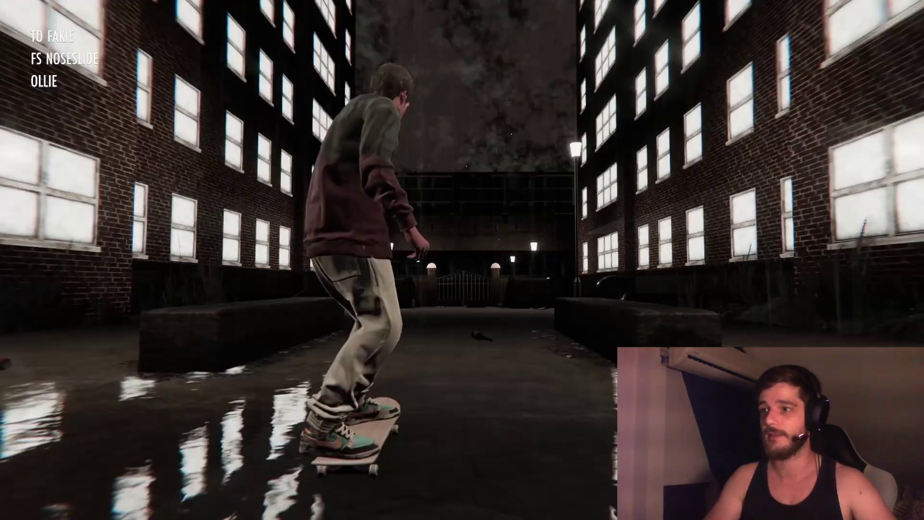
{"action": "key", "text": "w"}
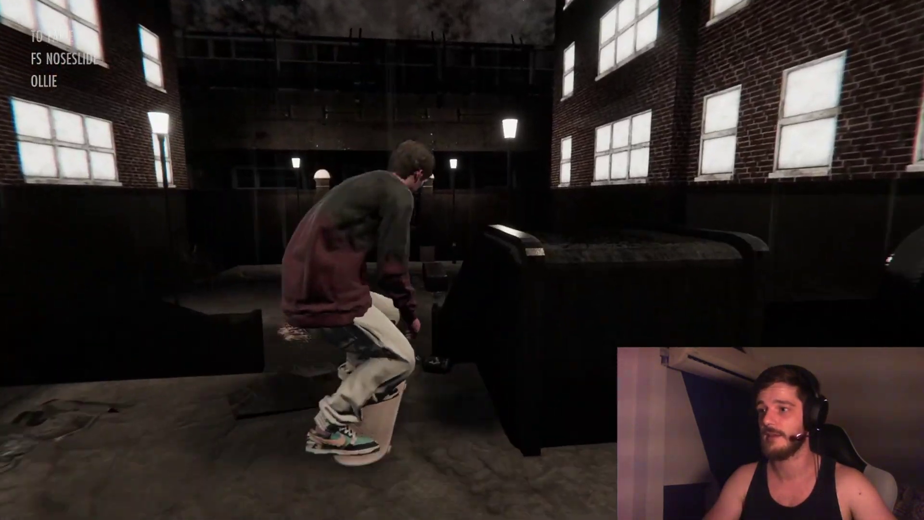
{"action": "key", "text": "space"}
{"action": "key", "text": "space"}
{"action": "key", "text": "space"}
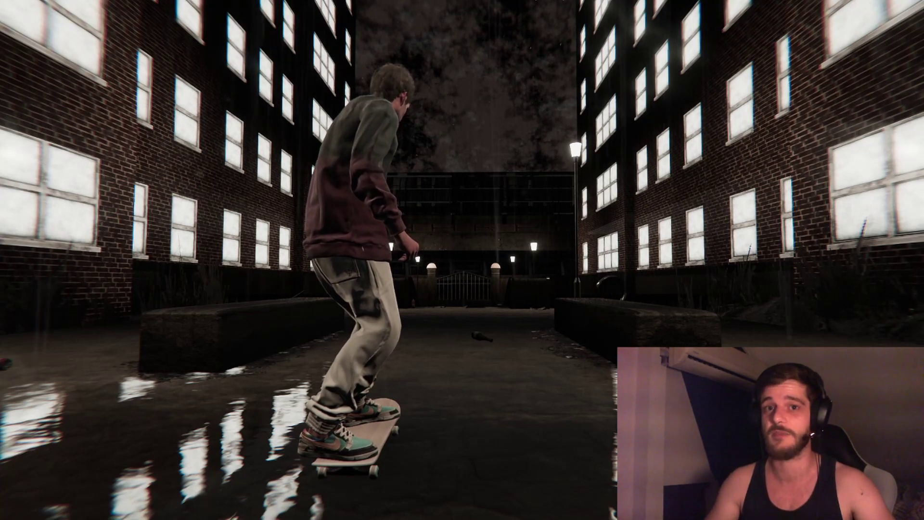
{"action": "key", "text": "r"}
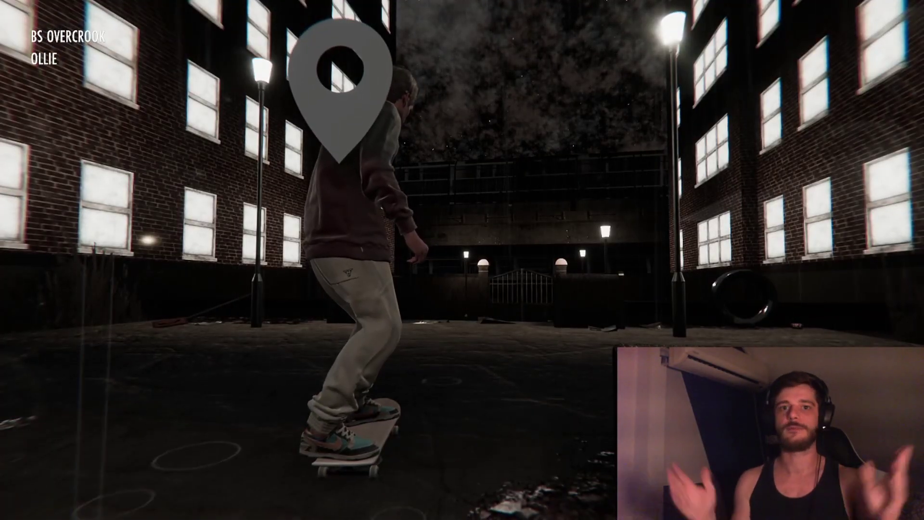